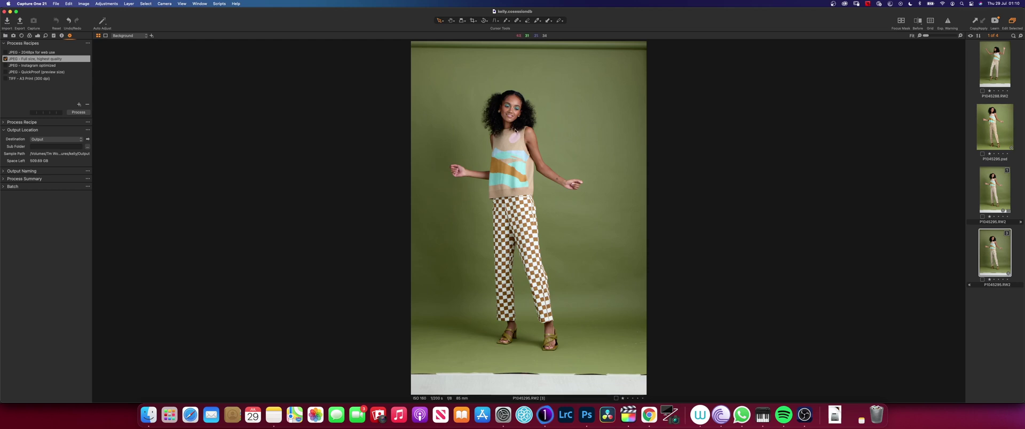
Raise High Dynamic Range Shadow to 15 and Exposure Contrast to 3 in the Exposure tool
key(super+plus)
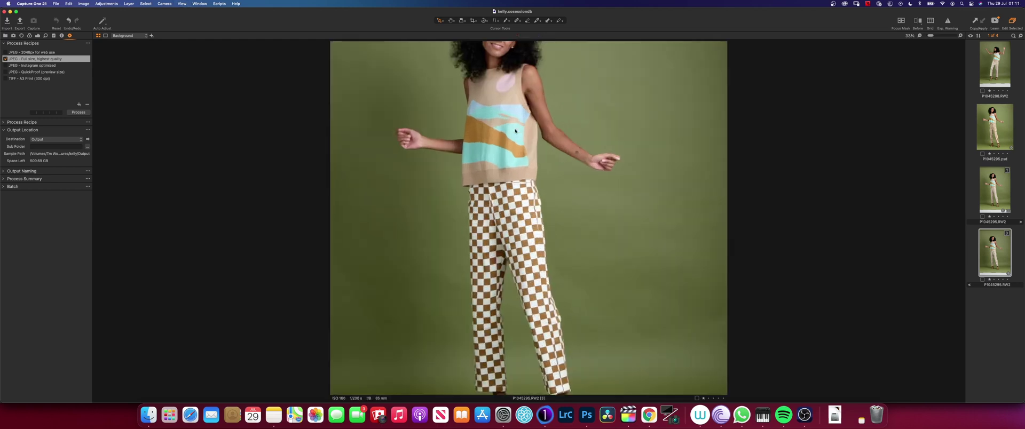
scroll(496, 214, up, 5)
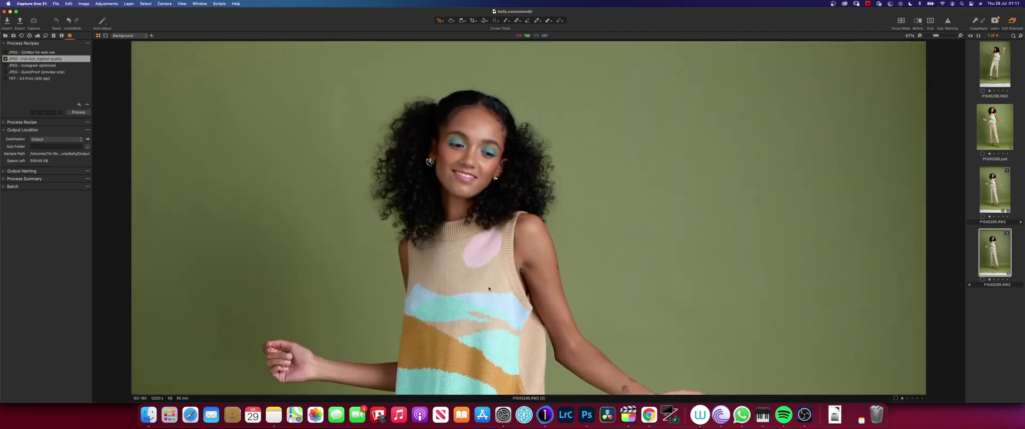
scroll(528, 217, down, 1)
scroll(489, 226, down, 5)
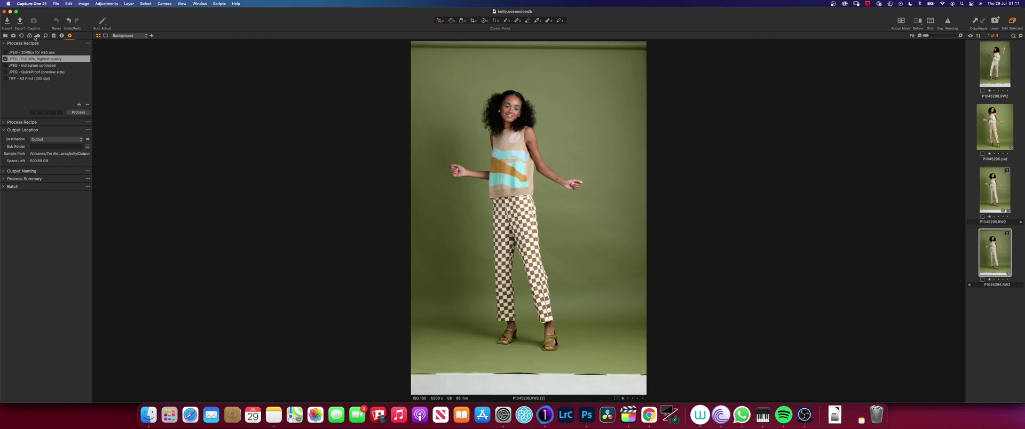
click(36, 36)
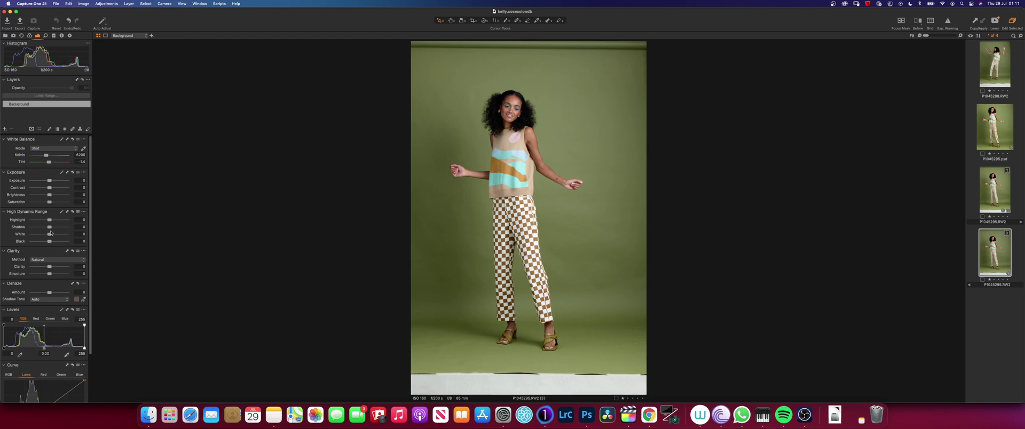
drag(49, 227, 53, 228)
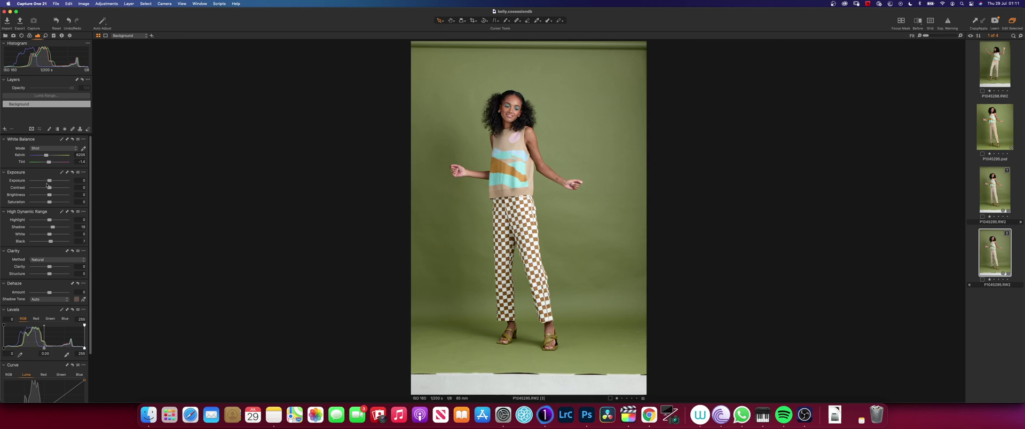
drag(50, 189, 52, 188)
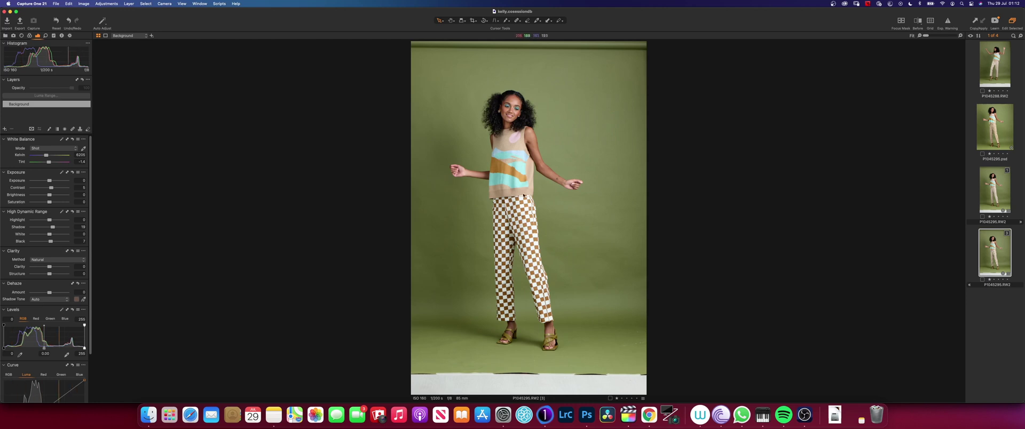
Send P1045295.RW2 to Adobe Photoshop 2021 using Edit With
right_click(572, 172)
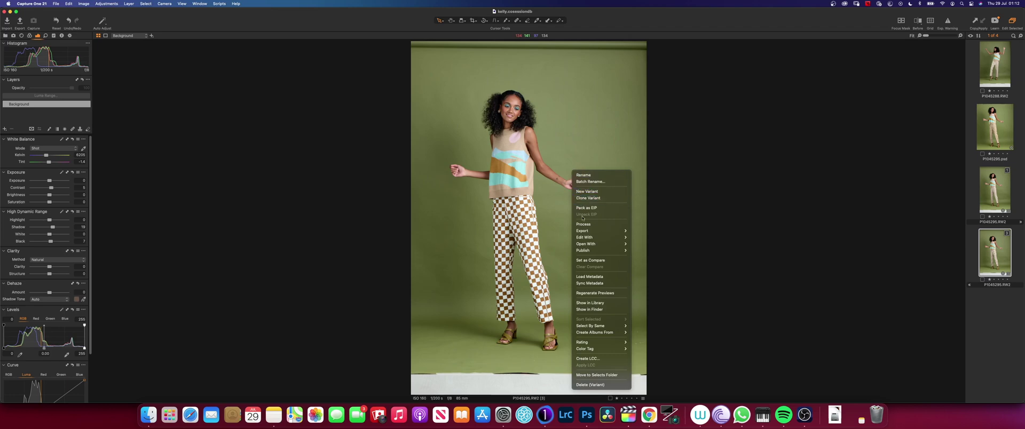
mouse_move(587, 238)
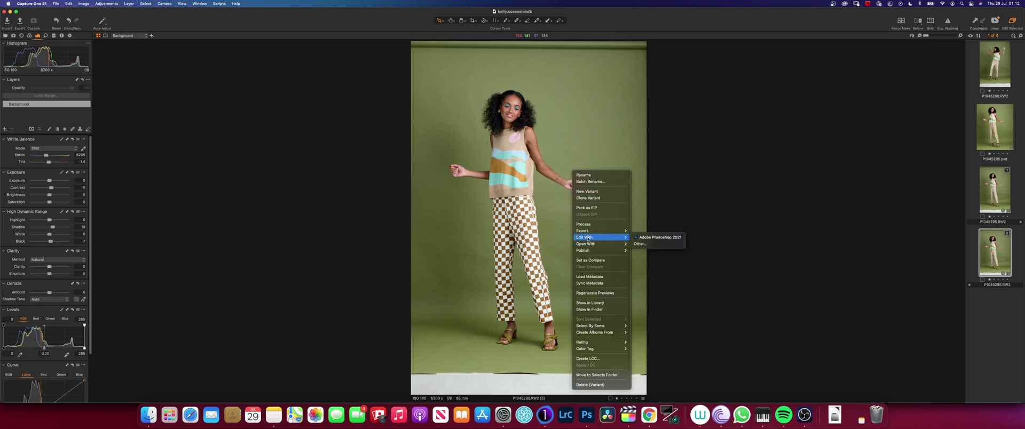
click(645, 237)
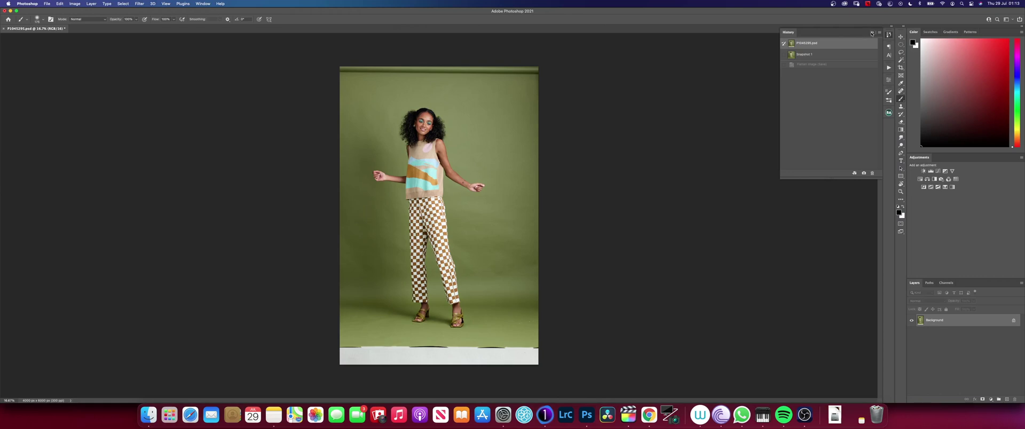
Close the History panel and switch to the Crop tool
click(872, 33)
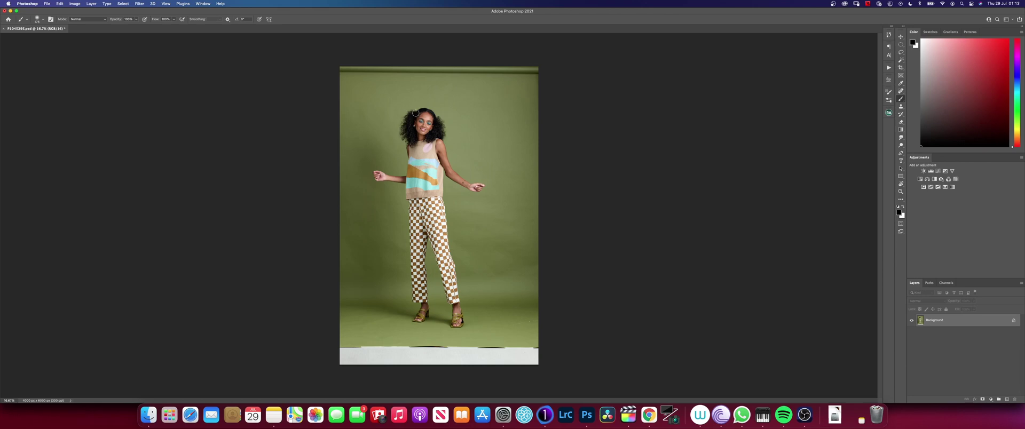
key(c)
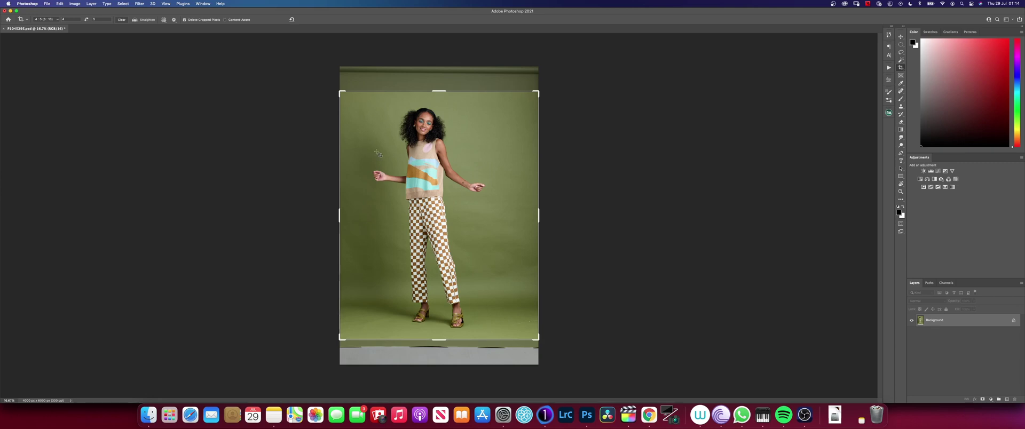
Commit the crop that removes the white floor strip, and show the Actions panel
click(421, 161)
key(Return)
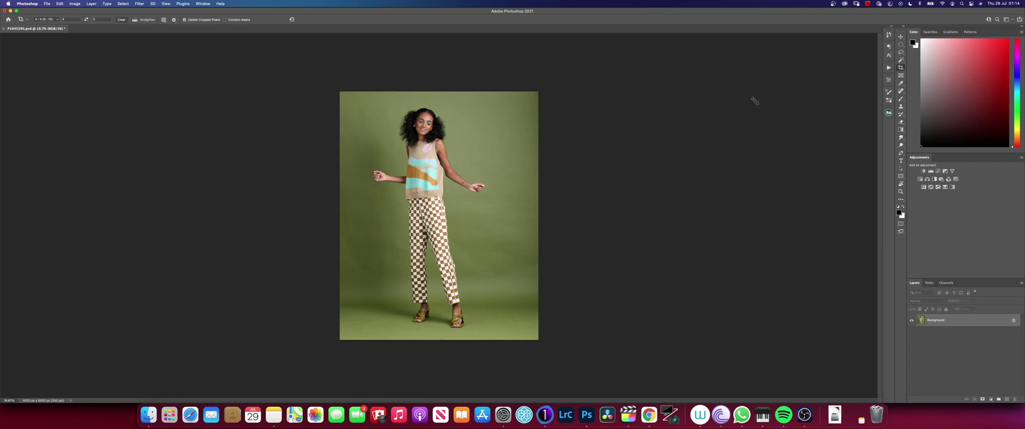
click(888, 67)
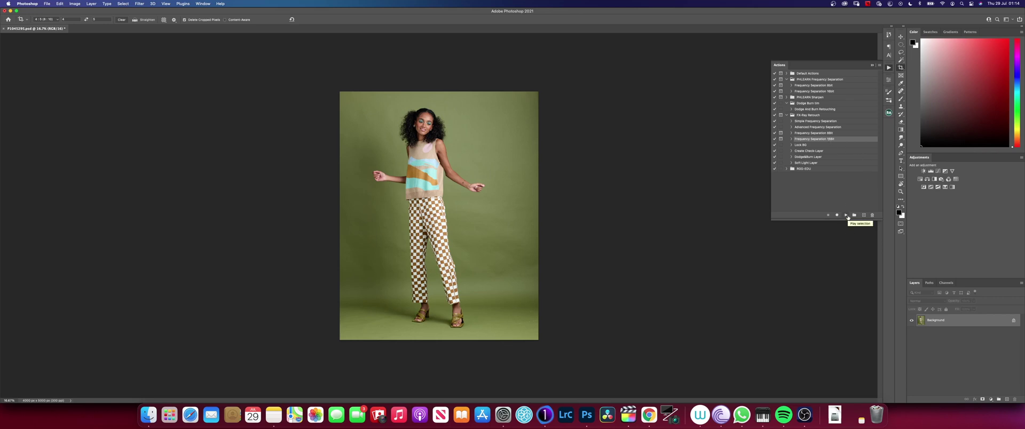
Run the Frequency Separation 16bit action with a 2-pixel Gaussian Blur on the low layer
click(846, 216)
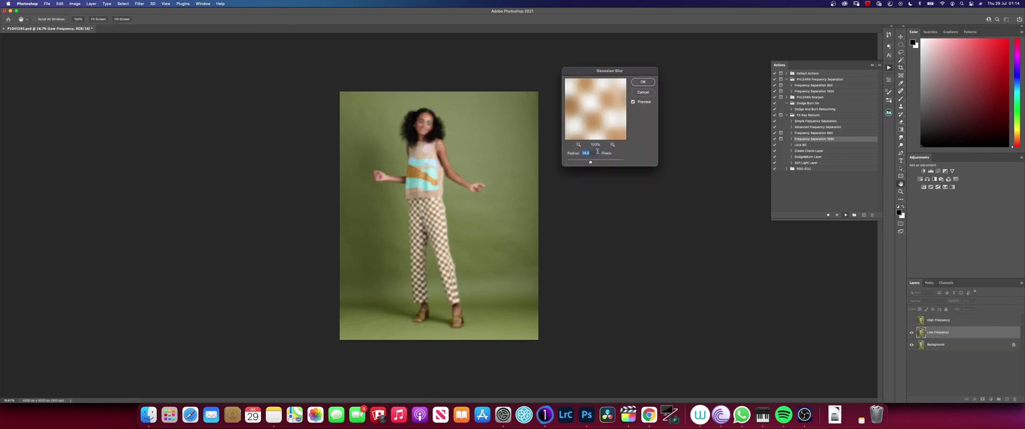
text(2)
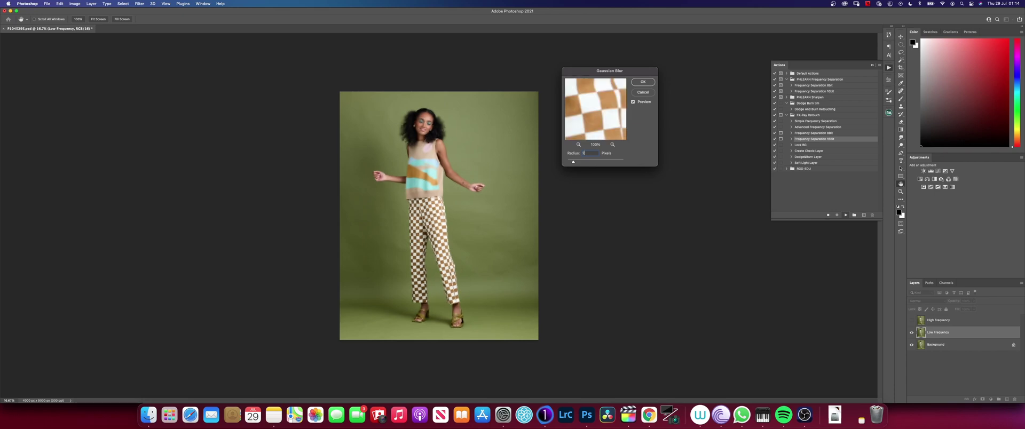
scroll(442, 214, up, 3)
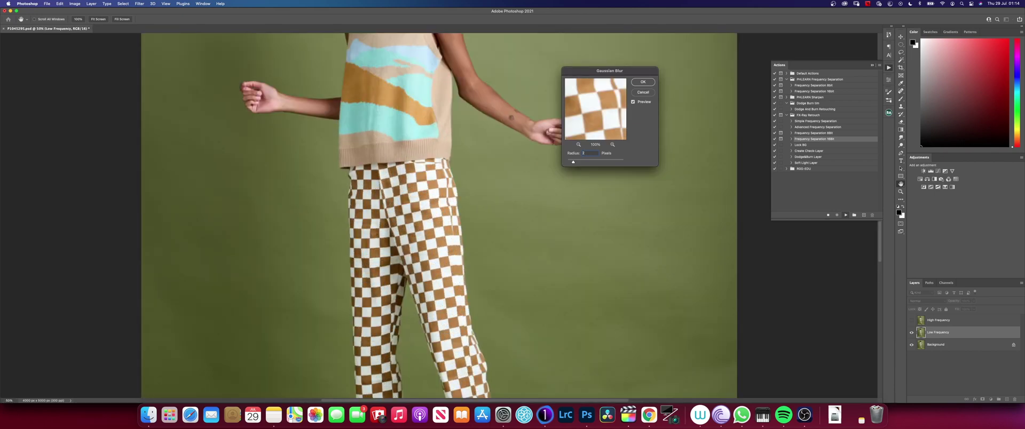
scroll(426, 133, up, 10)
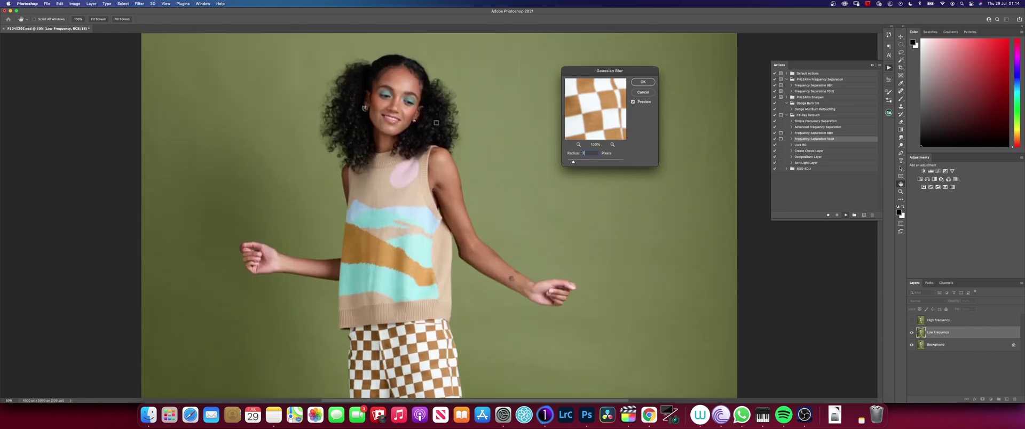
scroll(436, 123, down, 4)
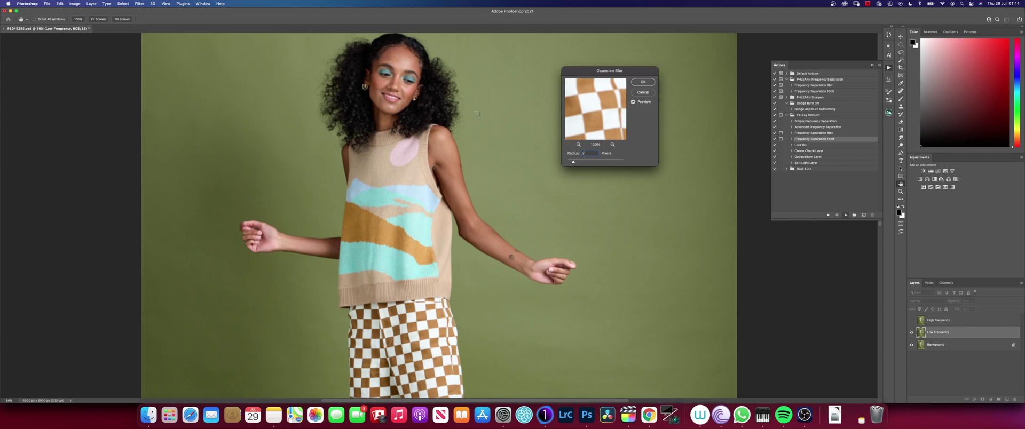
click(640, 83)
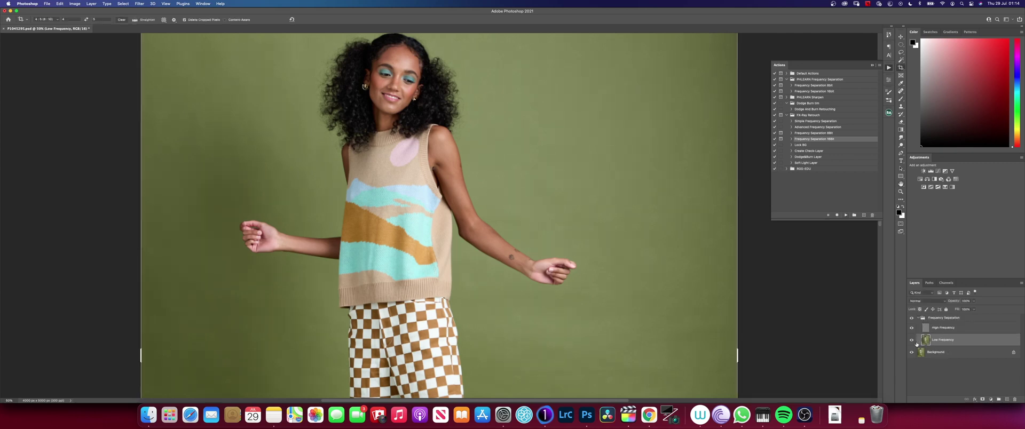
Pick the blending Mixer Brush from the Brush tool variants
click(901, 99)
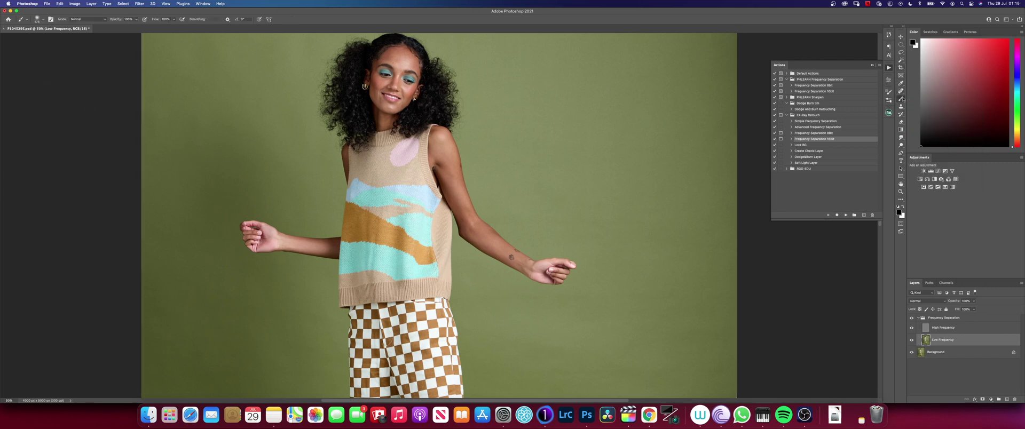
right_click(902, 99)
click(911, 116)
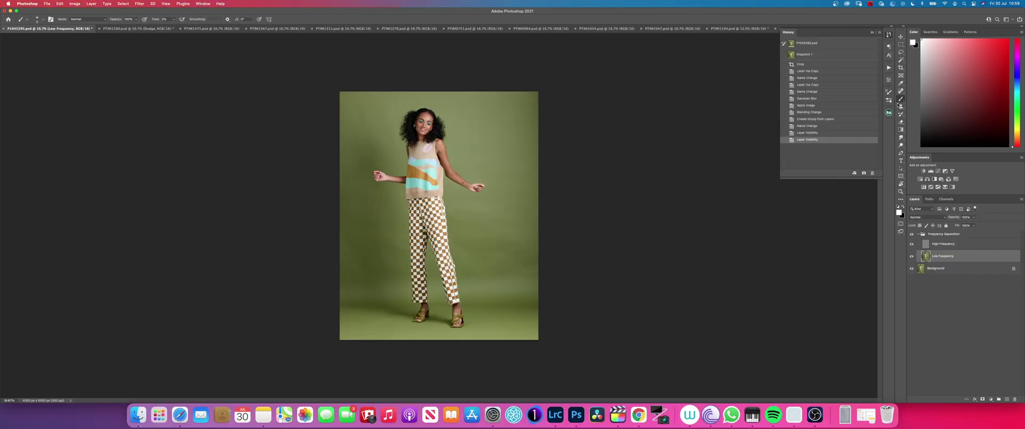
Choose the Mixer Brush and zoom the portrait to 66.7%
right_click(902, 99)
click(930, 116)
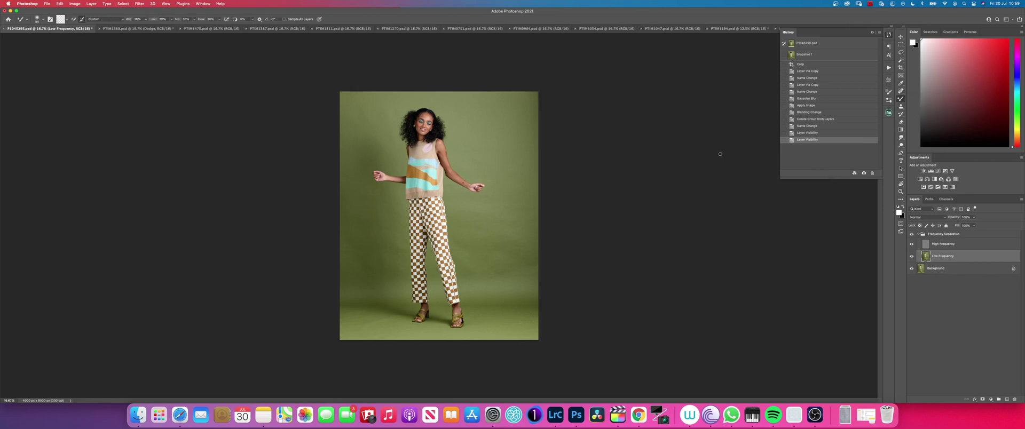
key(super+equal)
key(super+equal)
key(super+equal)
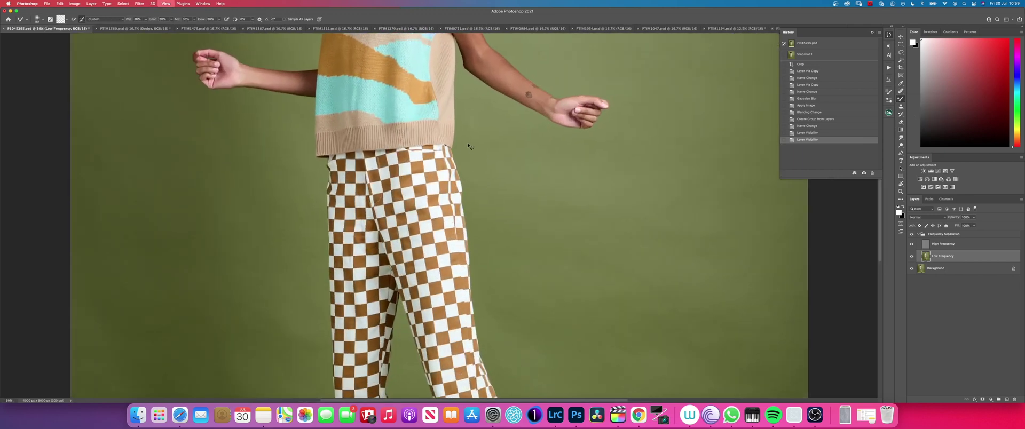
key(super+equal)
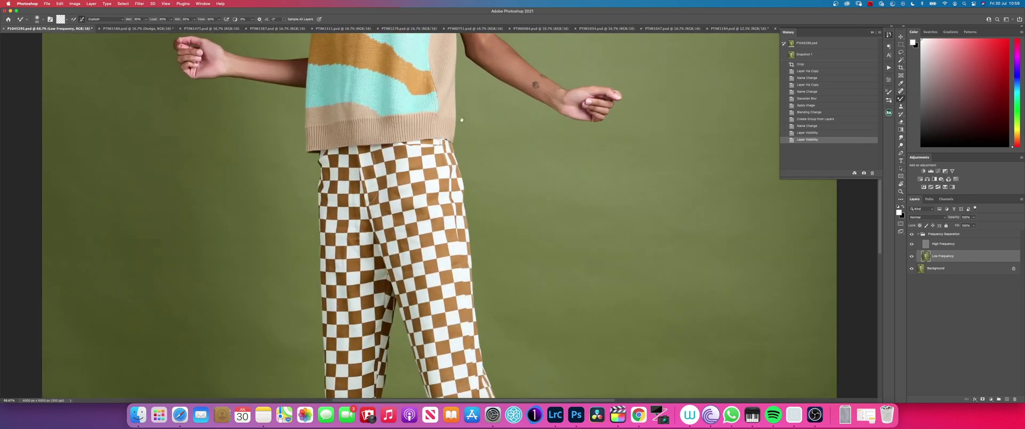
scroll(462, 120, up, 10)
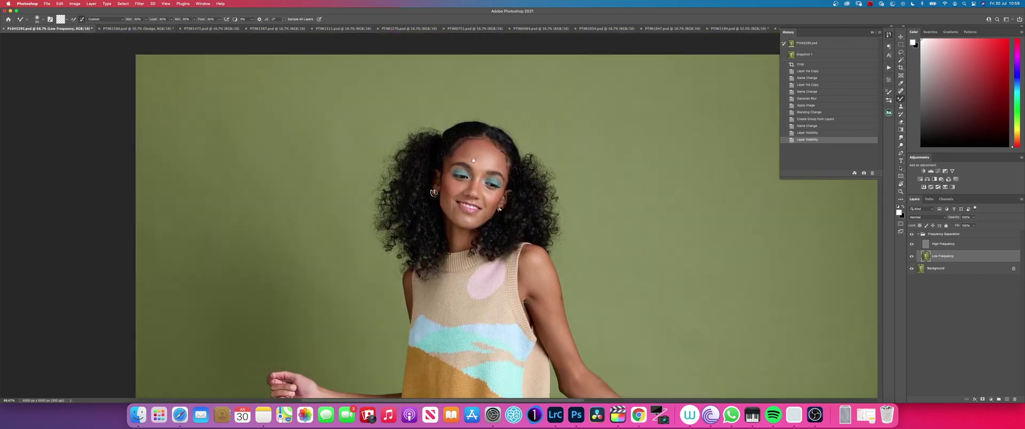
Rotate the canvas view about 27 degrees and pan to the model's head
key(r)
drag(449, 151, 420, 201)
key(b)
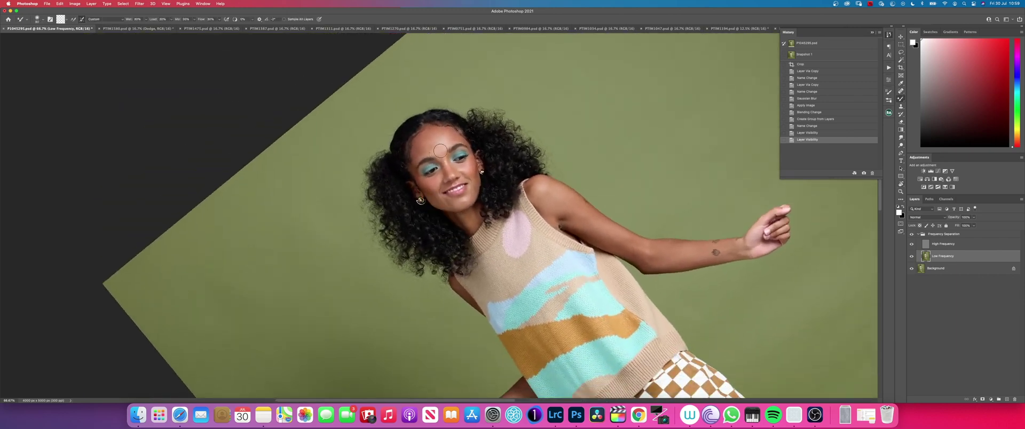
drag(444, 204, 500, 179)
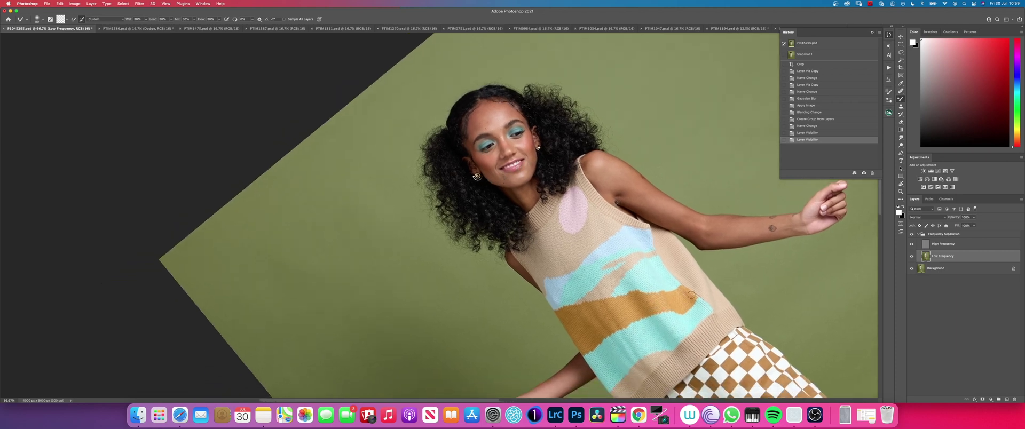
drag(500, 180, 524, 200)
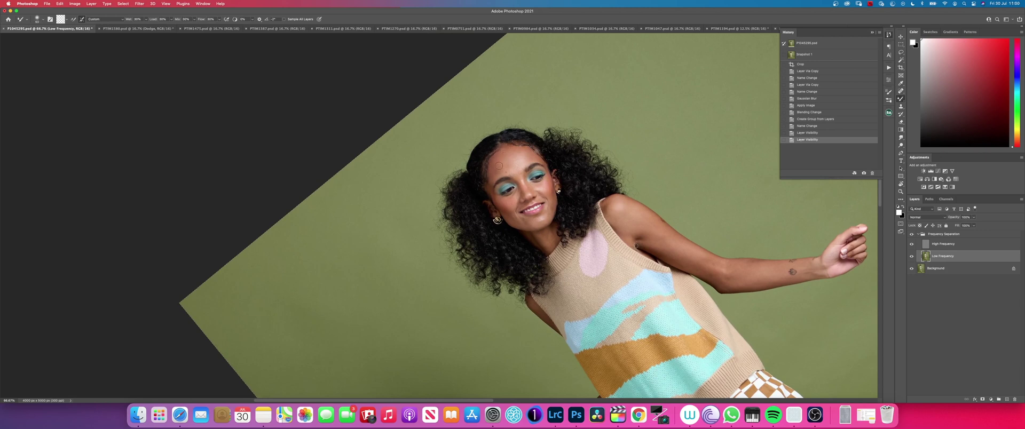
Blend the green backdrop along the hairline and right of the head on Low Frequency
drag(502, 159, 501, 163)
drag(501, 163, 500, 162)
drag(500, 162, 515, 155)
drag(515, 154, 523, 152)
drag(523, 152, 527, 153)
drag(527, 153, 508, 155)
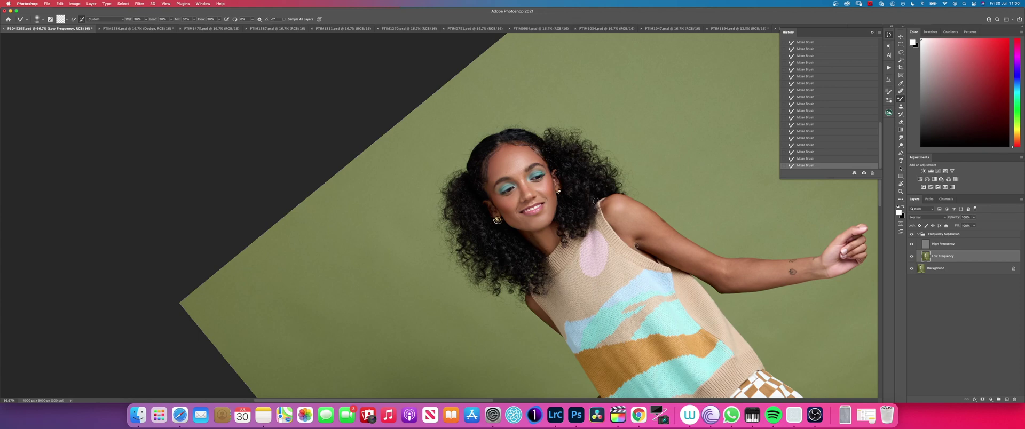
Rotate the view through -75 and -112 degrees until the model stands upright
key(r)
mouse_move(472, 169)
mouse_down()
mouse_move(437, 202)
mouse_move(406, 177)
mouse_move(571, 149)
mouse_move(570, 338)
mouse_up()
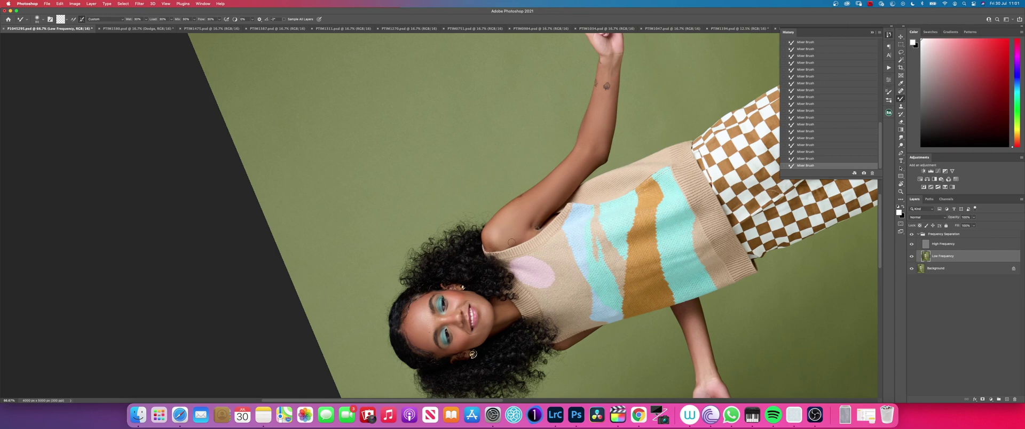
scroll(523, 203, up, 5)
scroll(523, 203, right, 5)
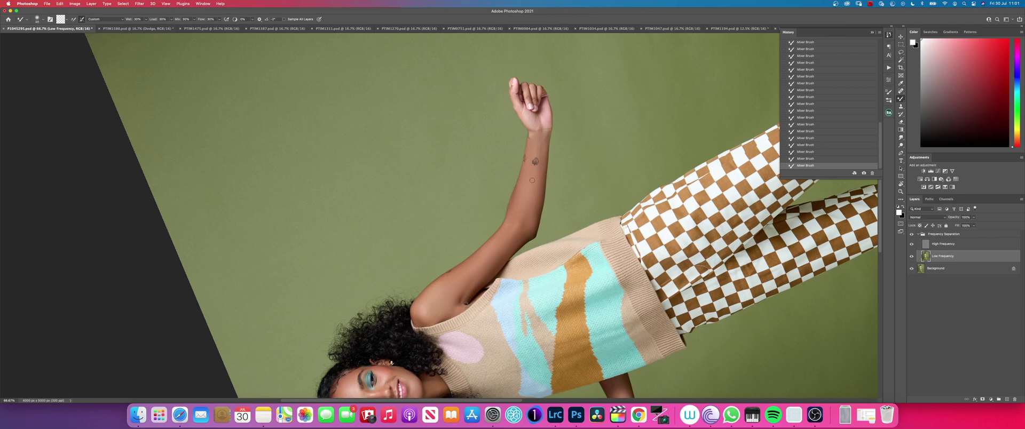
key(r)
drag(540, 209, 532, 142)
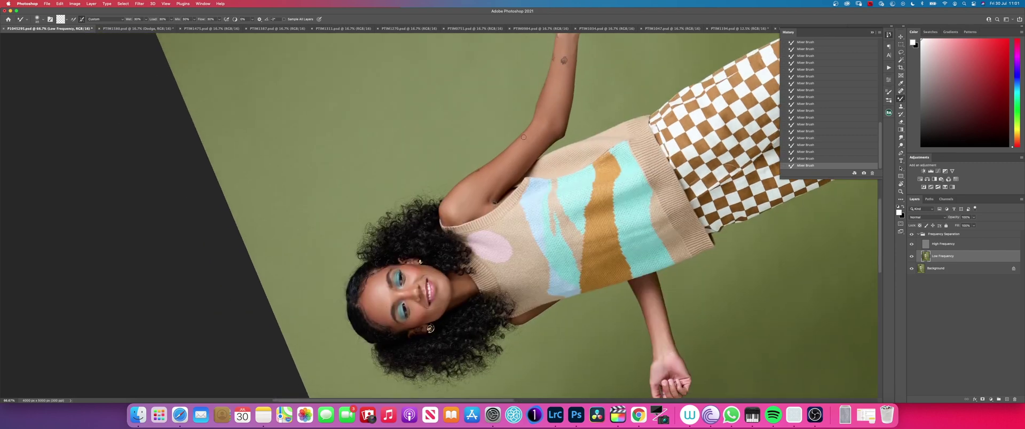
mouse_move(498, 119)
mouse_down()
mouse_move(544, 179)
mouse_move(532, 269)
mouse_up()
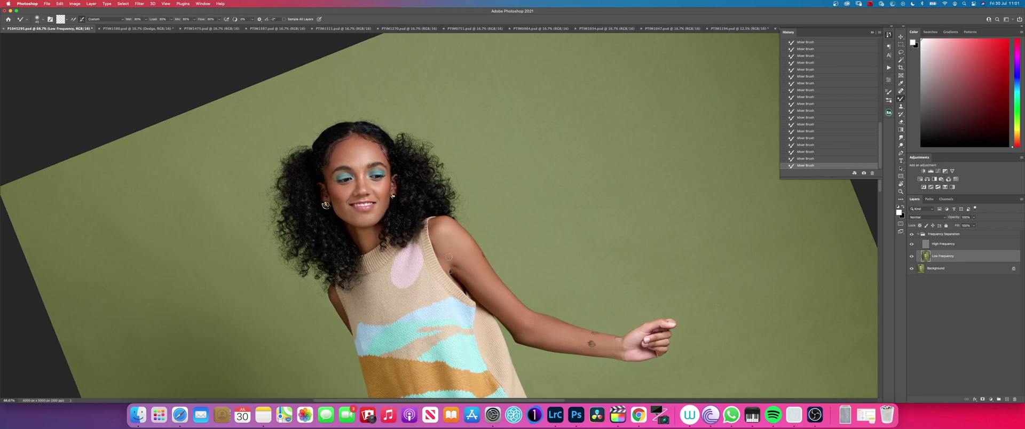
scroll(454, 245, down, 5)
scroll(454, 246, left, 4)
scroll(443, 264, down, 2)
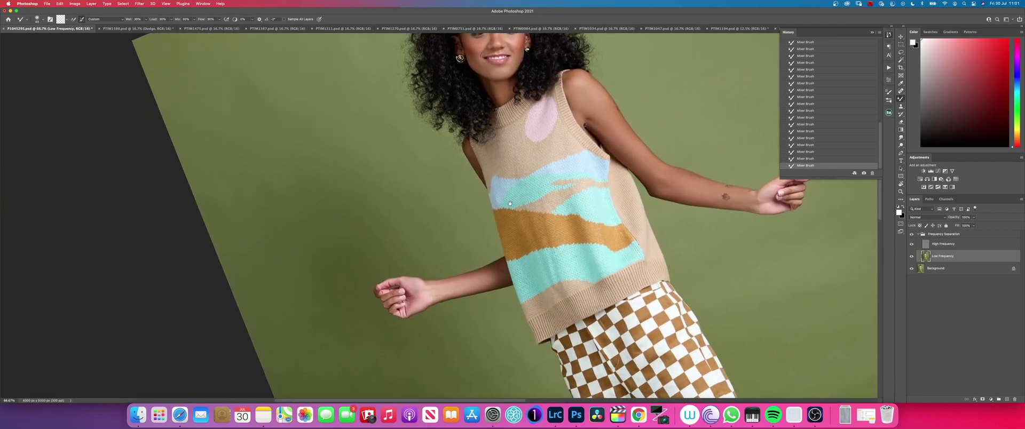
key(r)
mouse_move(443, 264)
mouse_down()
mouse_move(343, 268)
mouse_move(422, 307)
mouse_up()
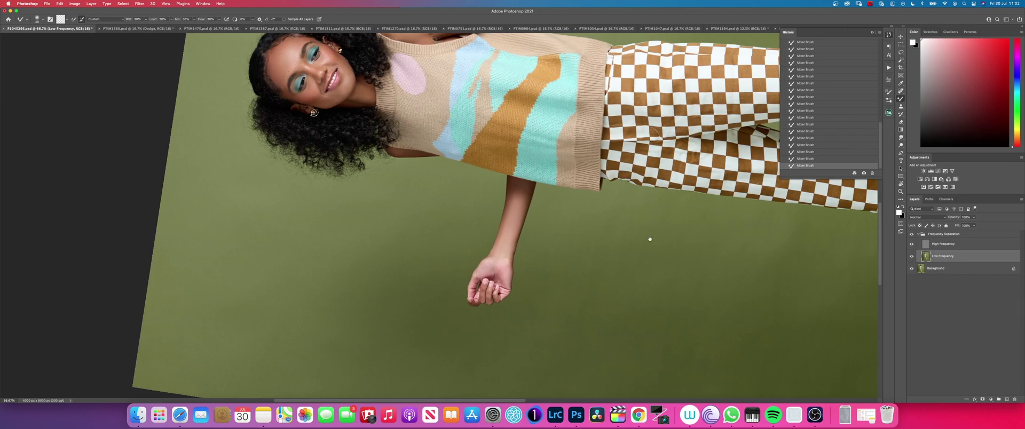
drag(649, 238, 479, 240)
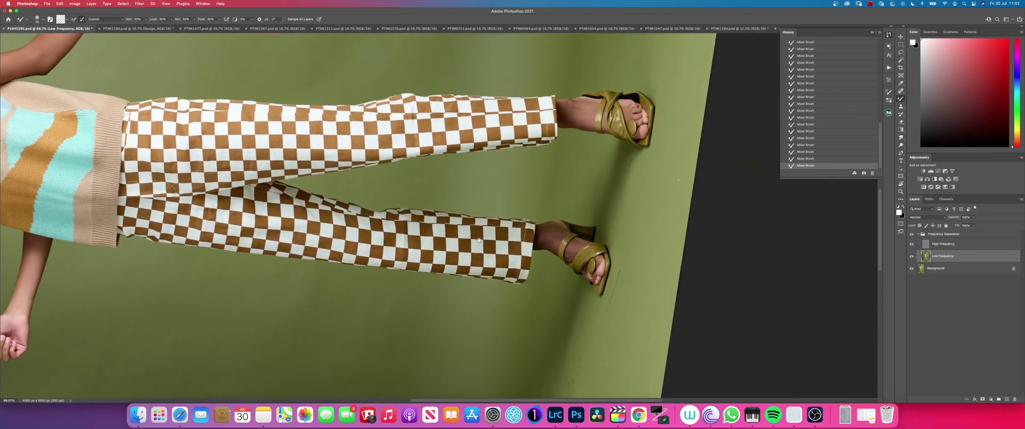
scroll(479, 240, up, 3)
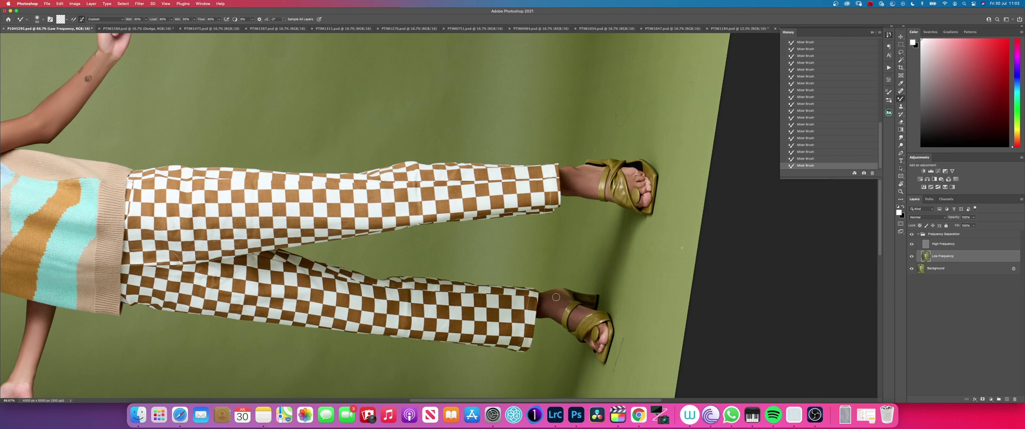
key(super+minus)
key(r)
mouse_move(556, 297)
mouse_down()
mouse_move(538, 360)
mouse_move(458, 366)
mouse_up()
scroll(522, 298, up, 5)
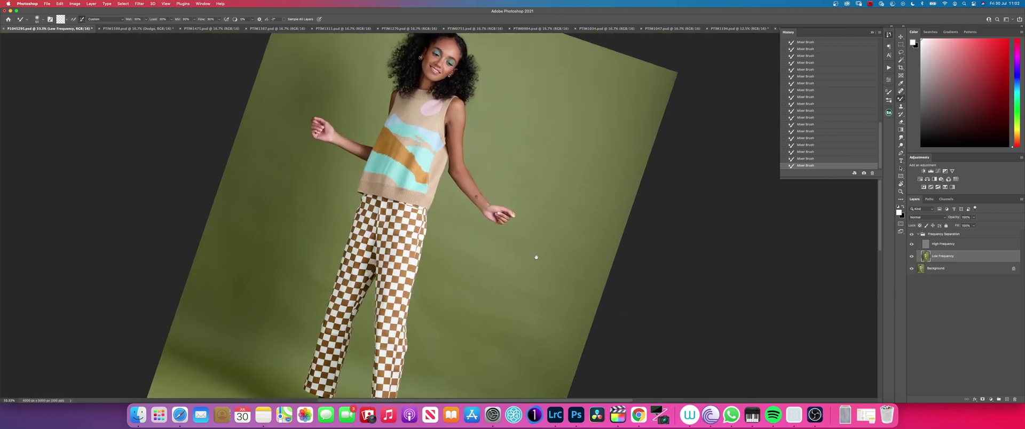
scroll(536, 257, up, 5)
scroll(403, 203, left, 5)
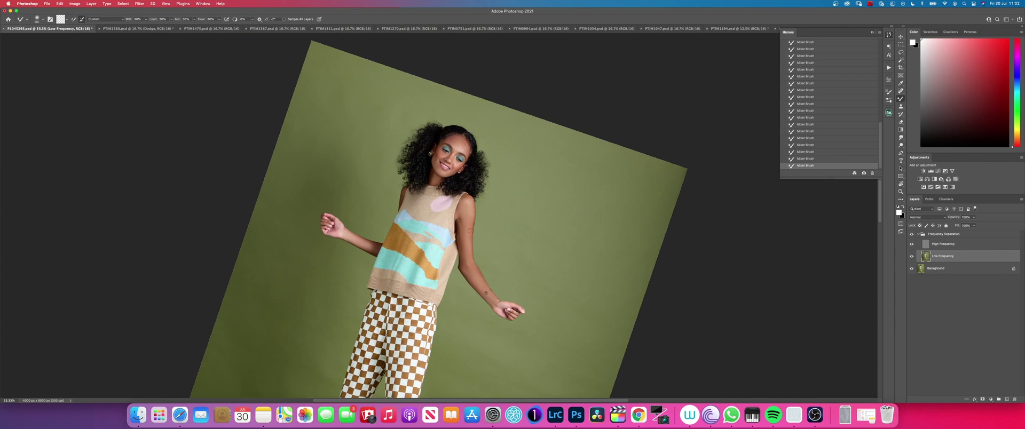
key(super+1)
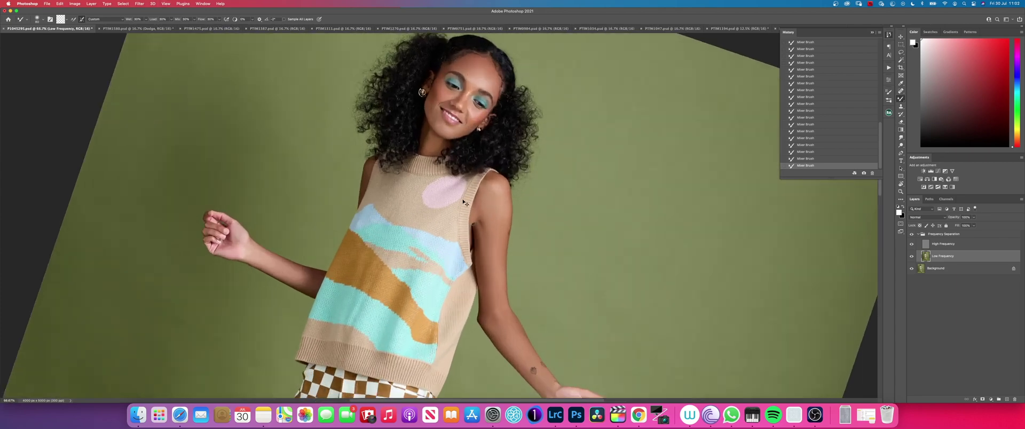
scroll(447, 132, up, 5)
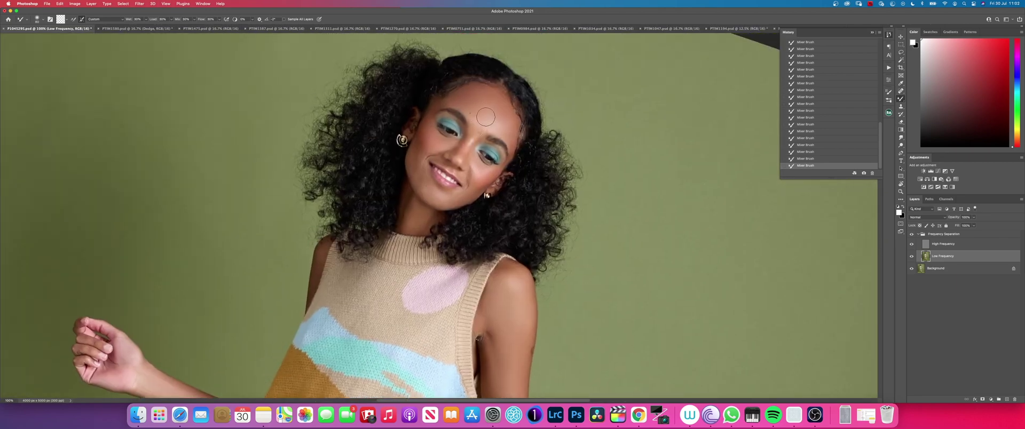
scroll(454, 224, down, 4)
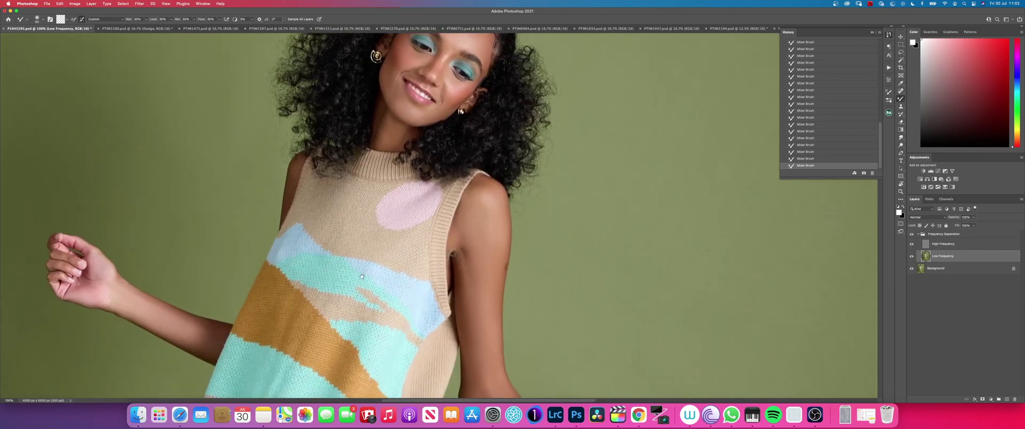
scroll(454, 249, down, 12)
scroll(391, 254, down, 20)
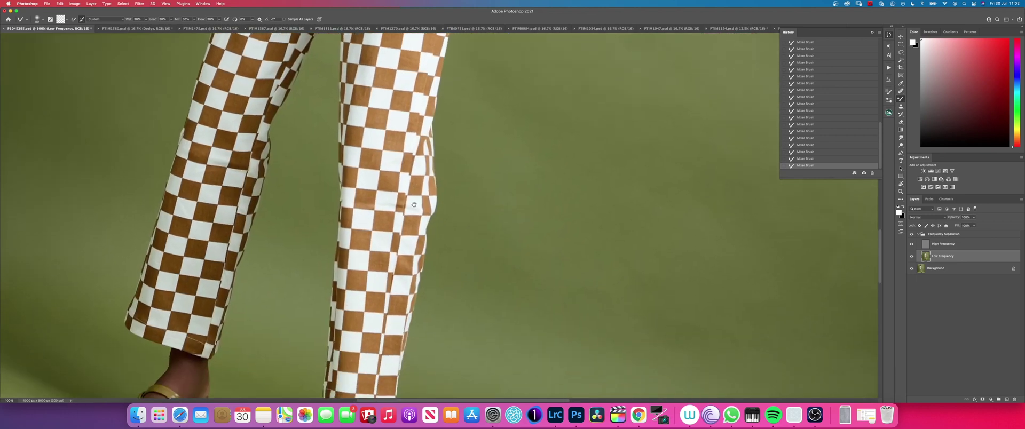
scroll(416, 205, down, 3)
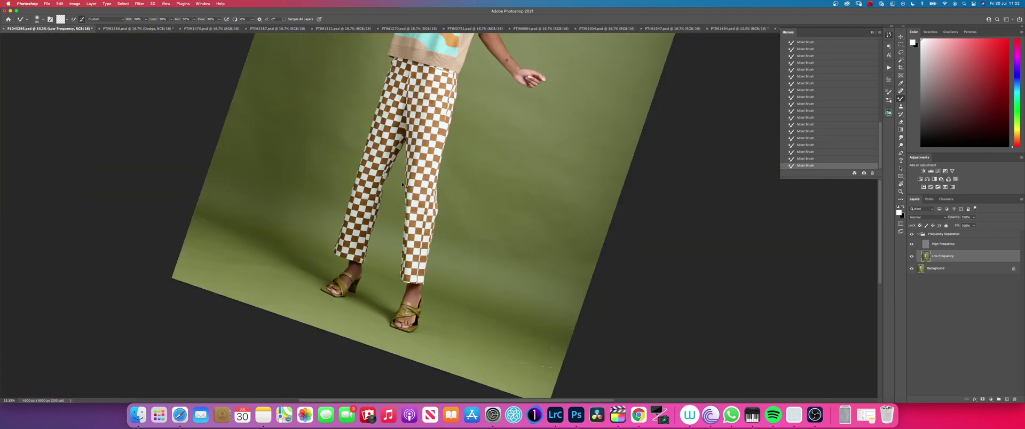
scroll(481, 140, up, 5)
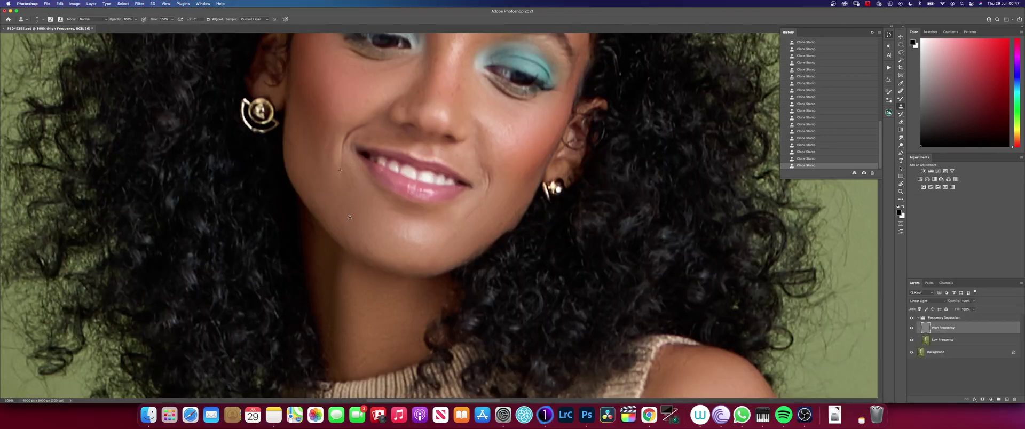
Clone clean texture over the forehead blemishes on the High Frequency layer
scroll(448, 172, up, 5)
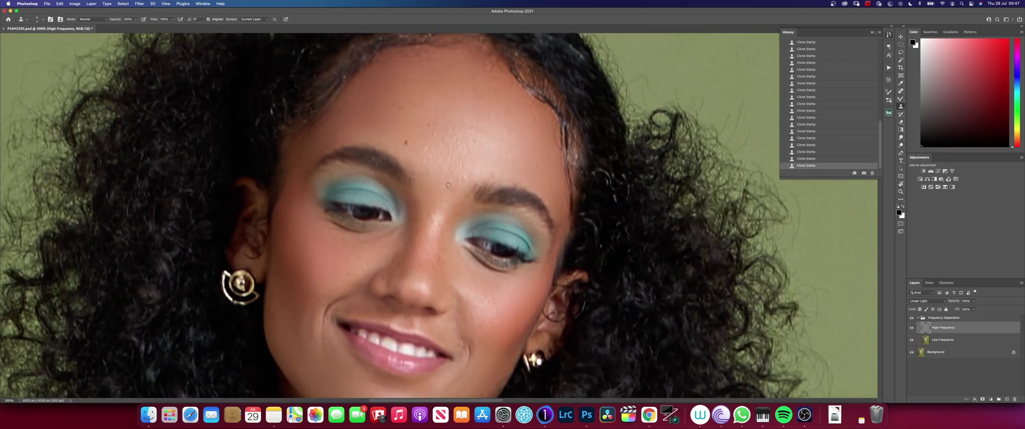
drag(448, 185, 456, 177)
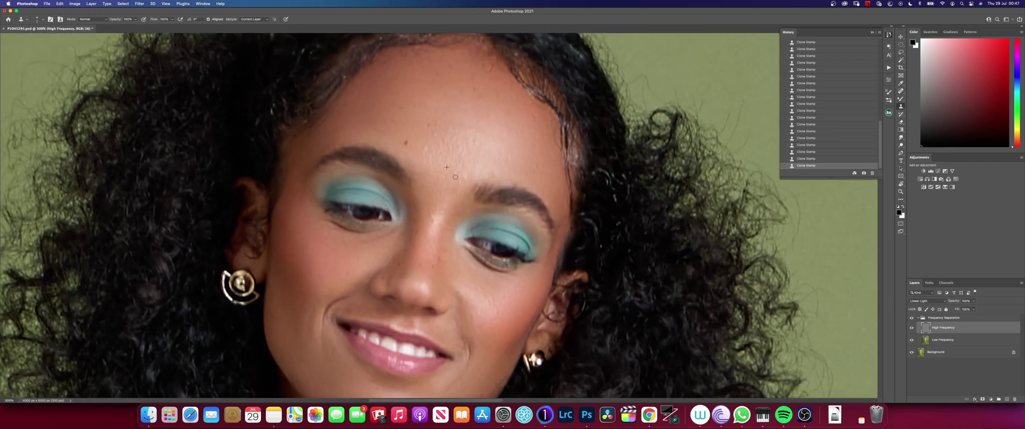
click(424, 149)
Zoom out, tilt the view about 35 degrees counter-clockwise, and zoom back to 66.67%
key(super+minus)
key(super+minus)
key(super+minus)
key(super+minus)
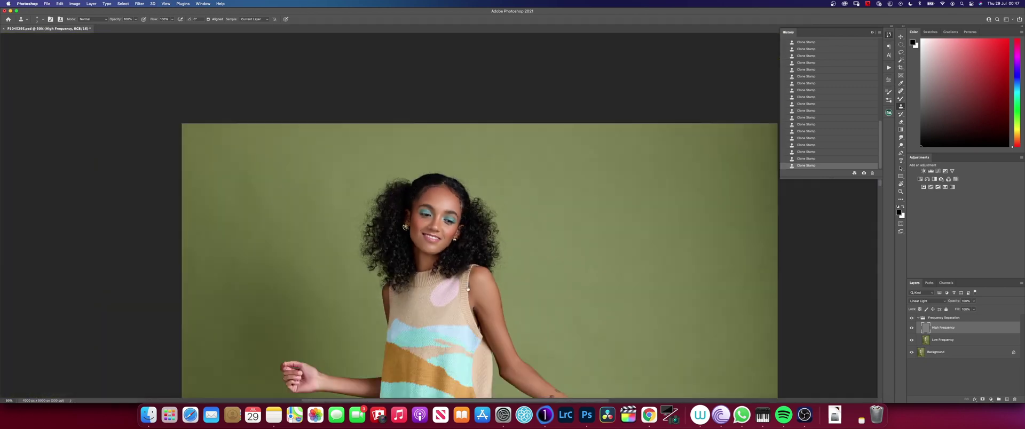
scroll(468, 288, down, 5)
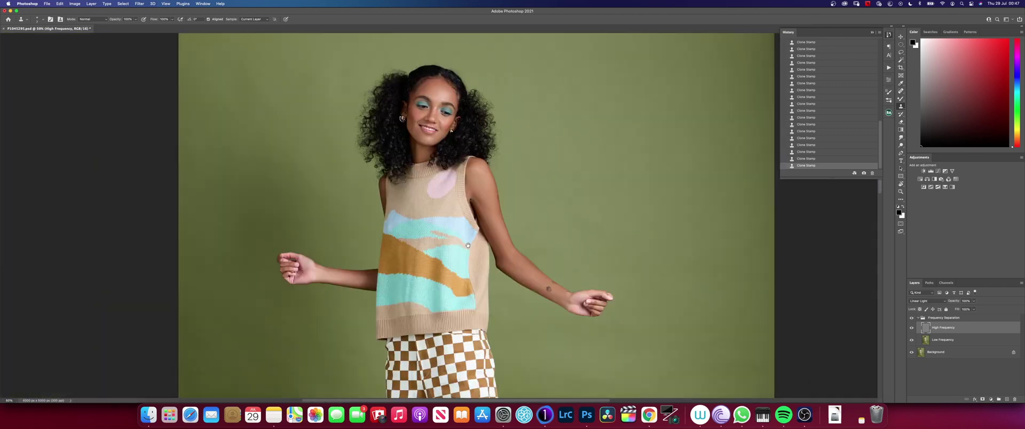
click(960, 347)
key(b)
mouse_move(480, 176)
mouse_down()
mouse_move(373, 290)
mouse_move(454, 262)
mouse_up()
key(super+plus)
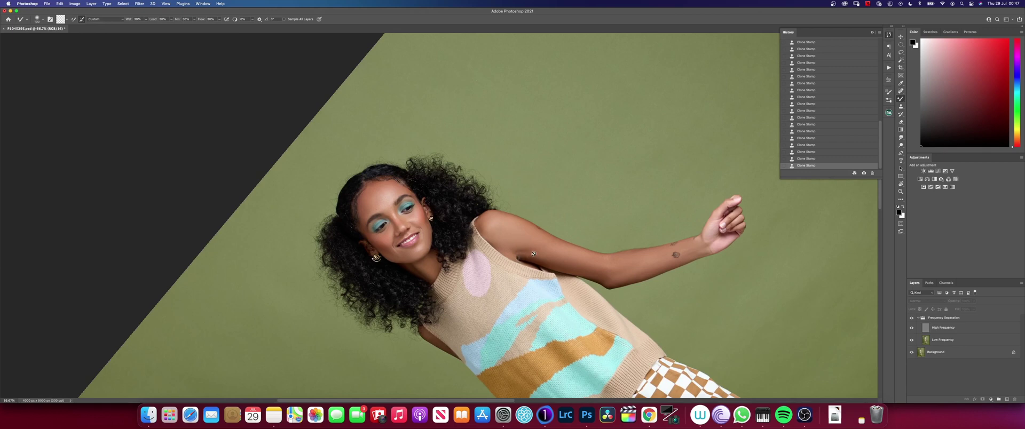
Blend the armpit skin tones with the Mixer Brush on the Low Frequency layer
click(960, 332)
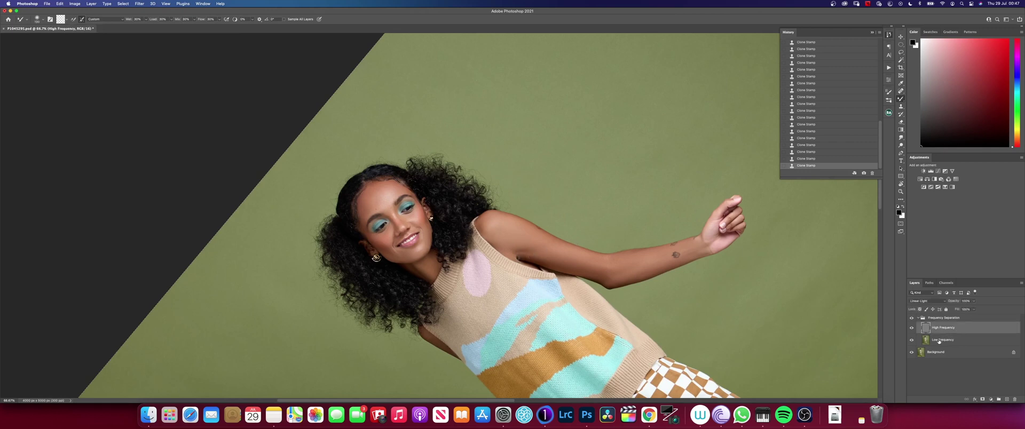
click(941, 341)
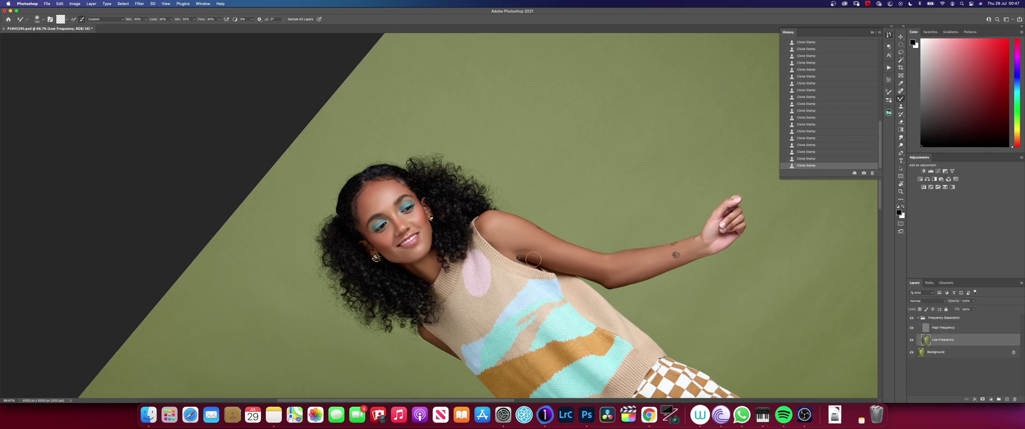
drag(518, 255, 522, 259)
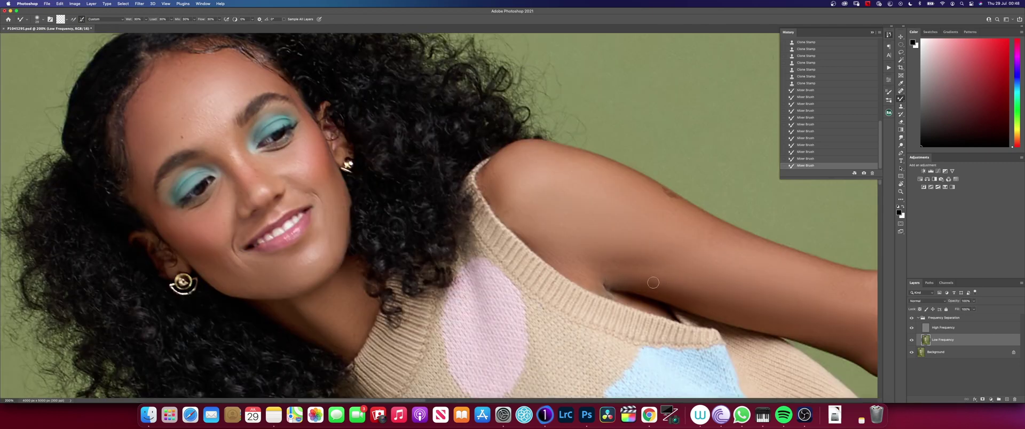
mouse_move(633, 277)
mouse_down()
mouse_move(642, 277)
mouse_move(612, 287)
mouse_move(603, 279)
mouse_up()
Clone Stamp clean texture over the armpit crease on the High Frequency layer
key(alt+bracketright)
key(s)
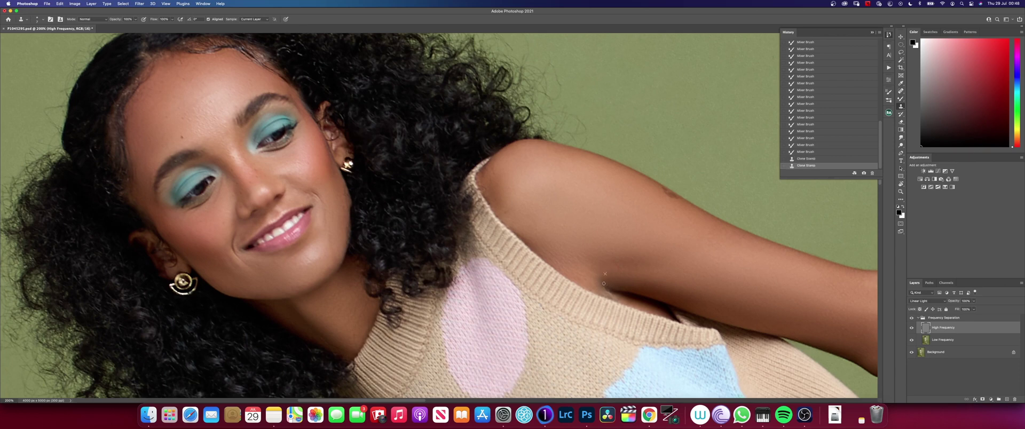
click(613, 294)
key(ctrl+minus)
key(ctrl+minus)
key(ctrl+minus)
key(ctrl+minus)
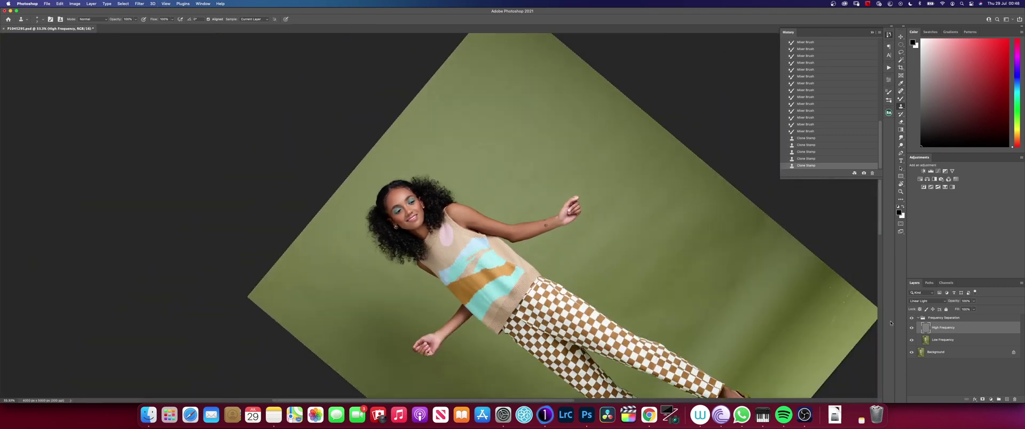
Reset the canvas rotation to upright and zoom out to 16.7%
key(r)
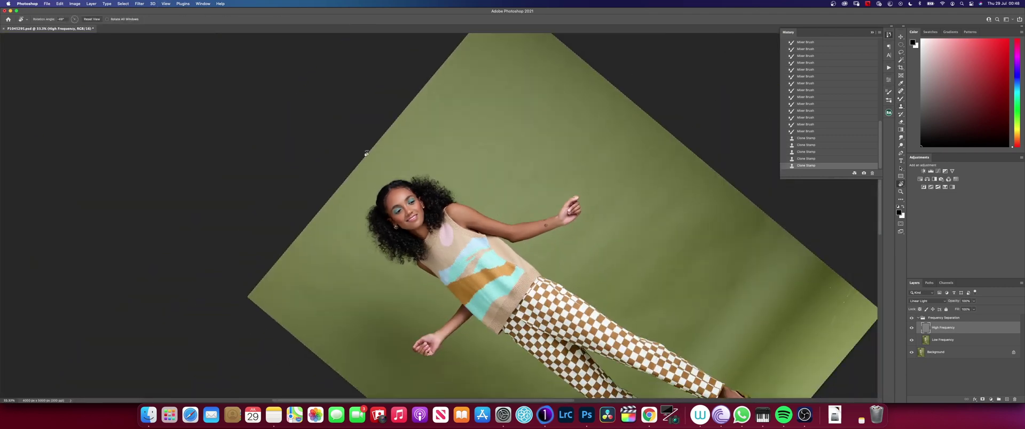
click(92, 19)
key(s)
key(super+minus)
key(super+minus)
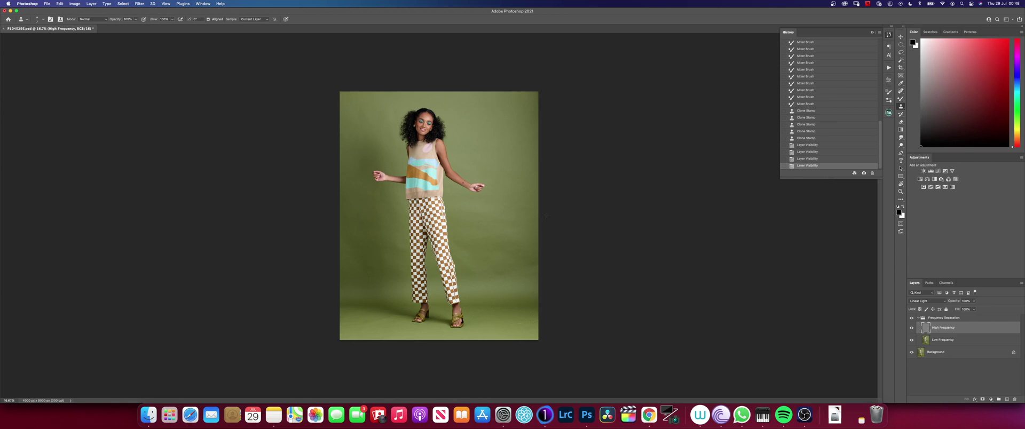
Select the Low Frequency layer with the Mixer Brush and tilt the view slightly
click(954, 339)
key(b)
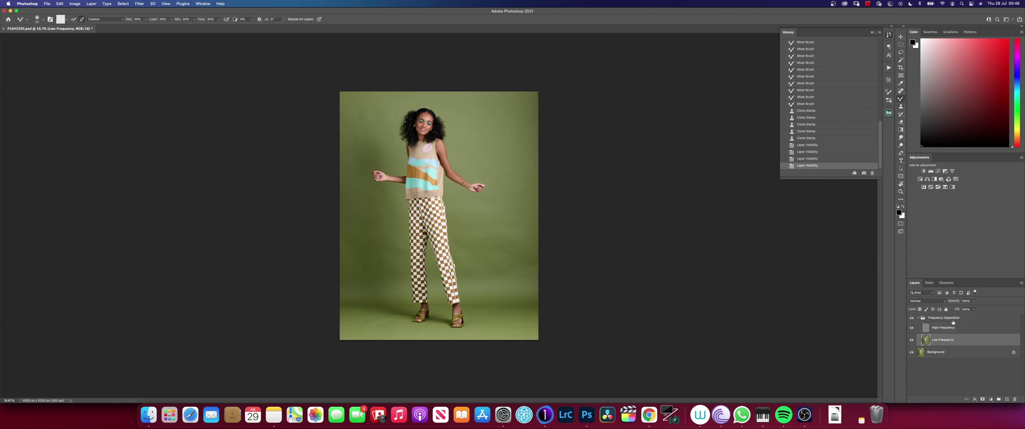
key(r)
drag(353, 182, 344, 203)
key(b)
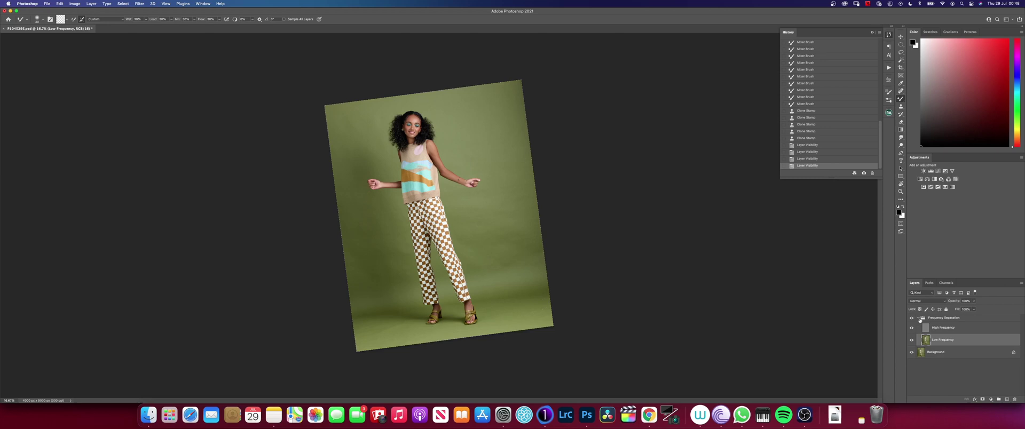
Collapse and re-expand the Frequency Separation group, then reselect Low Frequency
click(919, 318)
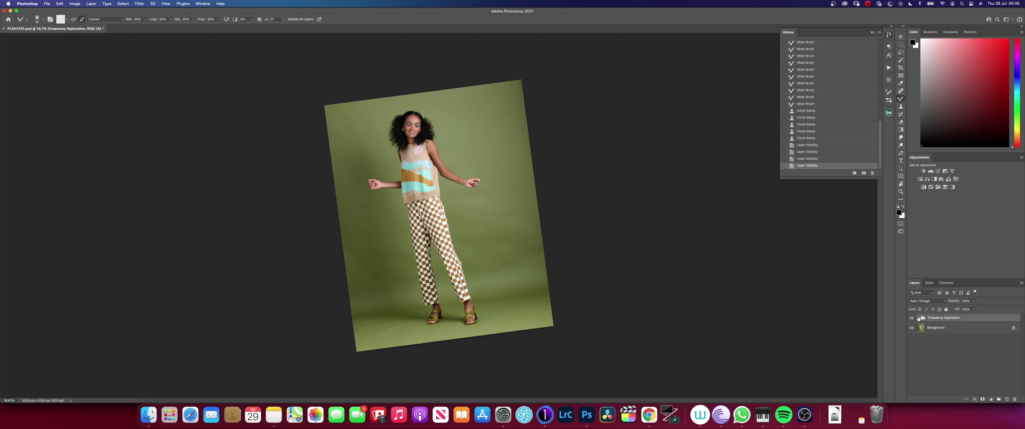
click(918, 318)
click(945, 339)
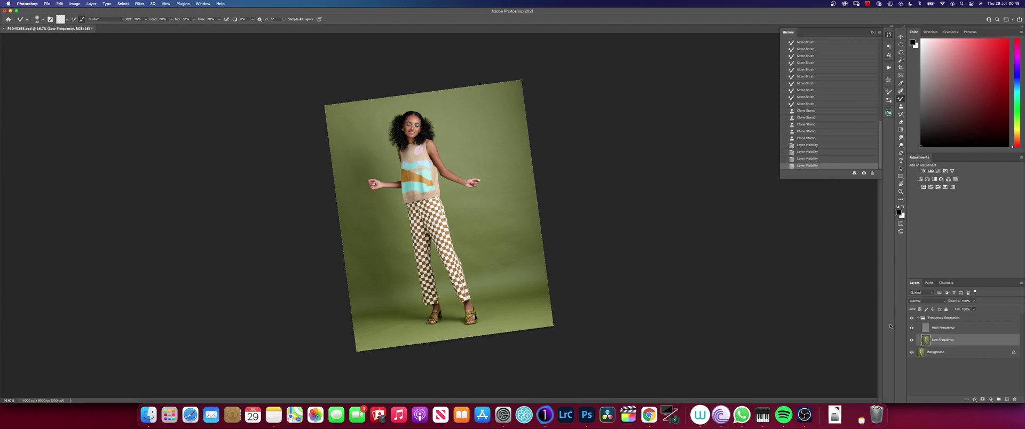
Select the model with Select Subject, invert to the backdrop, and copy it onto Layer 1
click(124, 3)
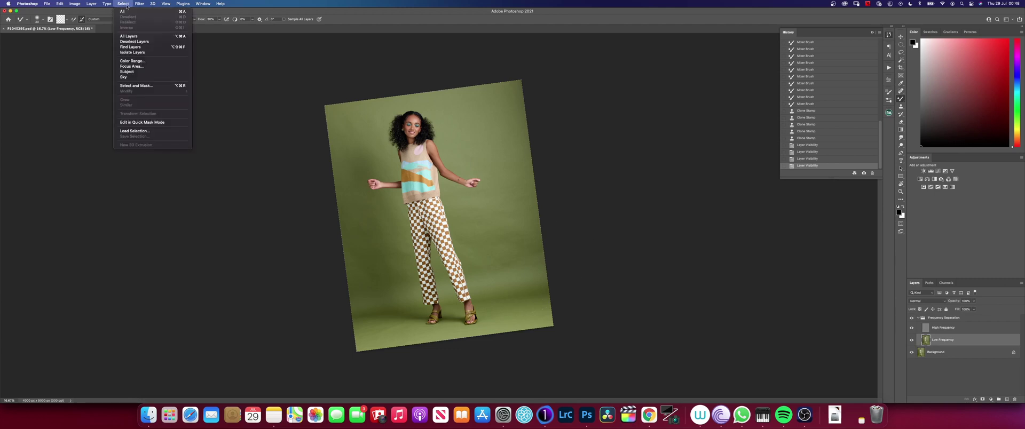
click(144, 75)
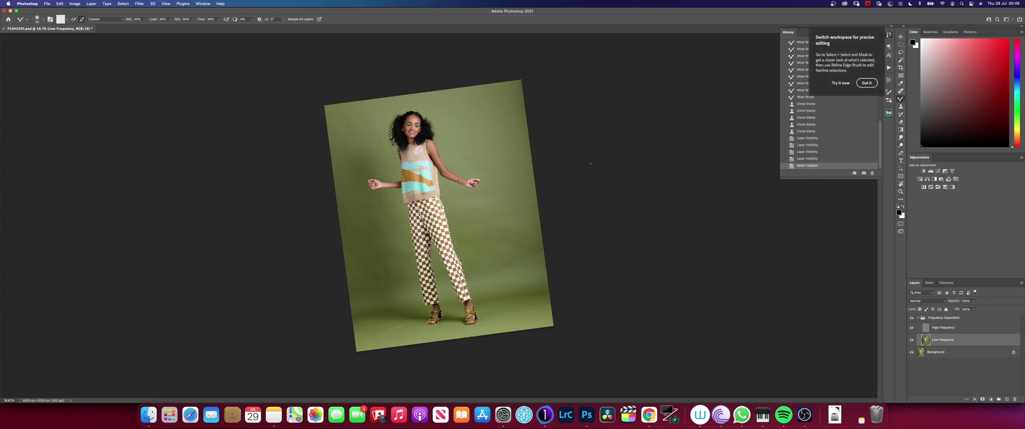
click(865, 85)
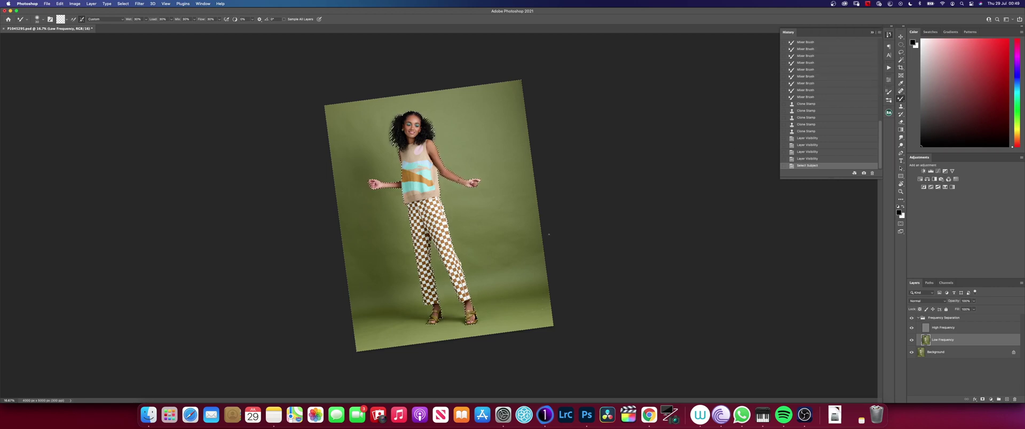
click(122, 3)
click(136, 28)
key(super+j)
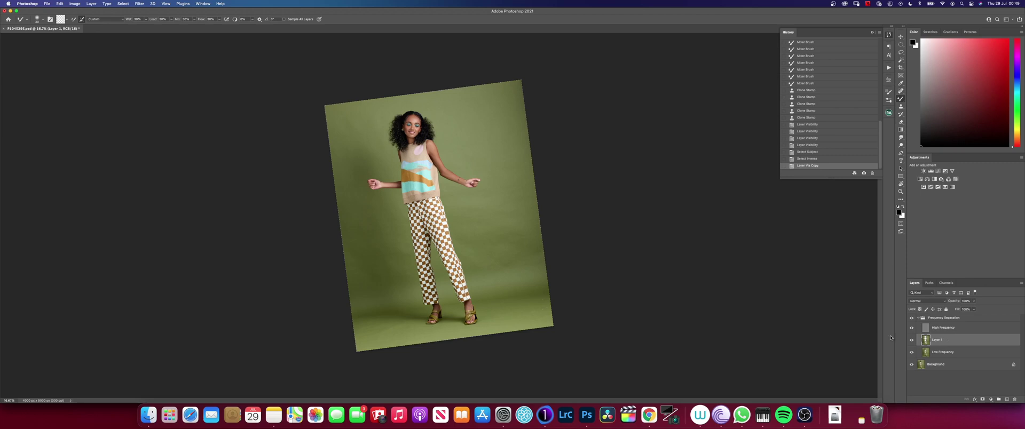
Apply a Gaussian Blur of about 129.5 pixels radius to the backdrop copy on Layer 1
click(140, 4)
mouse_move(180, 84)
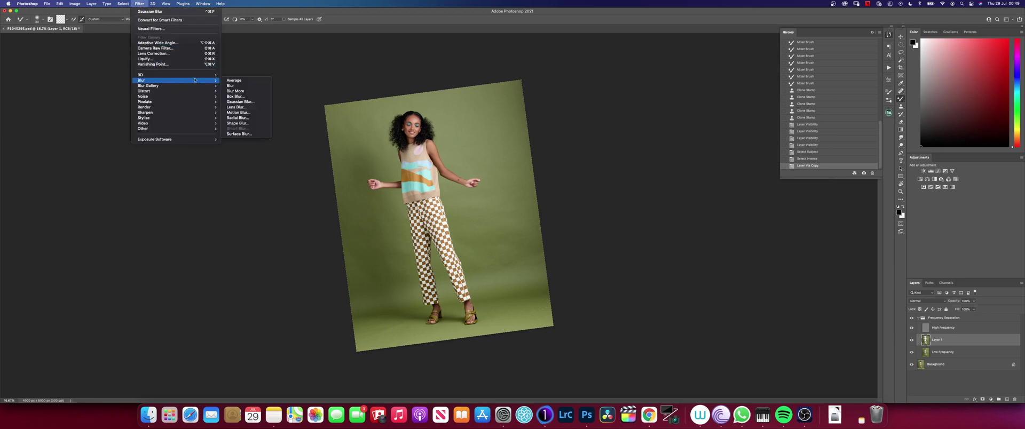
mouse_move(211, 80)
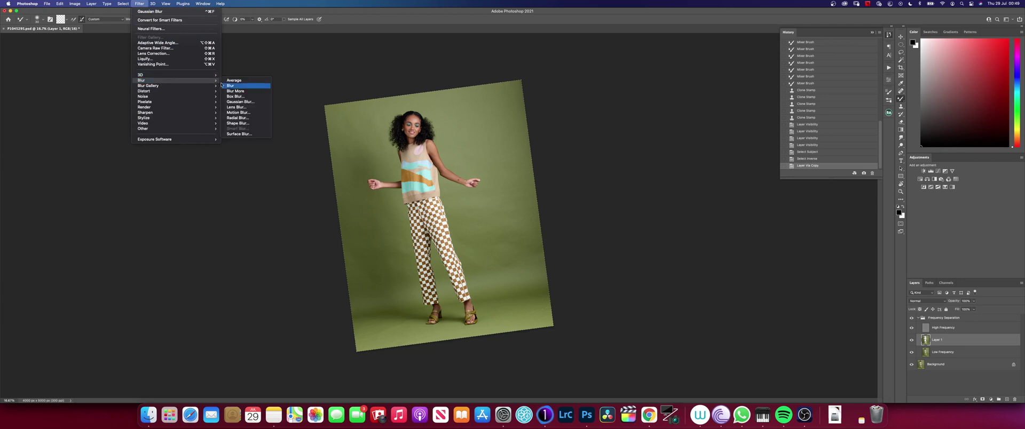
click(240, 102)
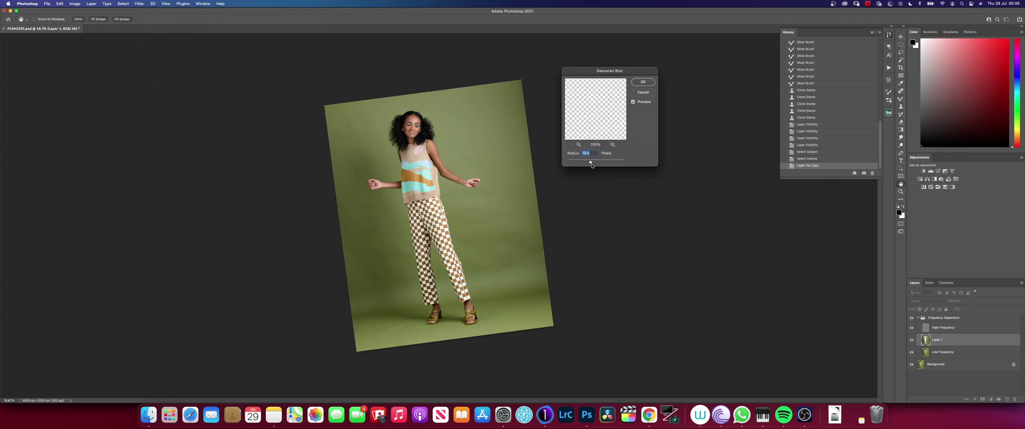
drag(593, 166, 605, 166)
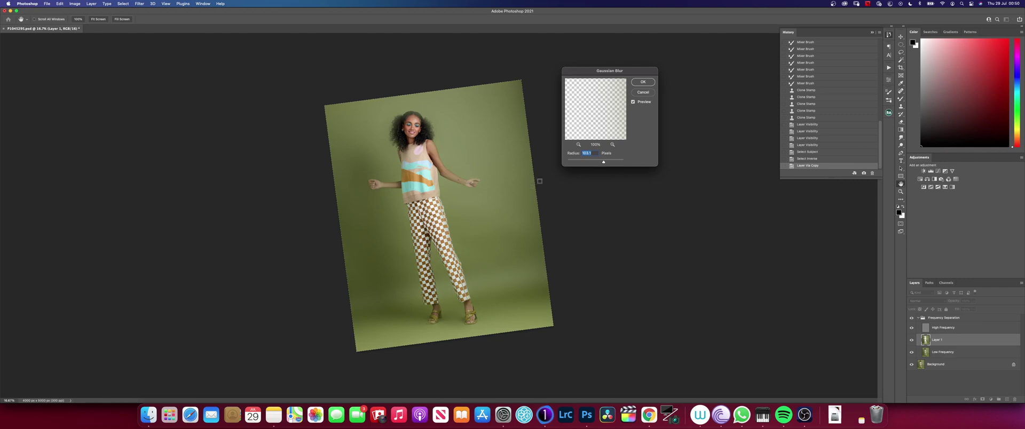
drag(604, 163, 606, 162)
click(649, 83)
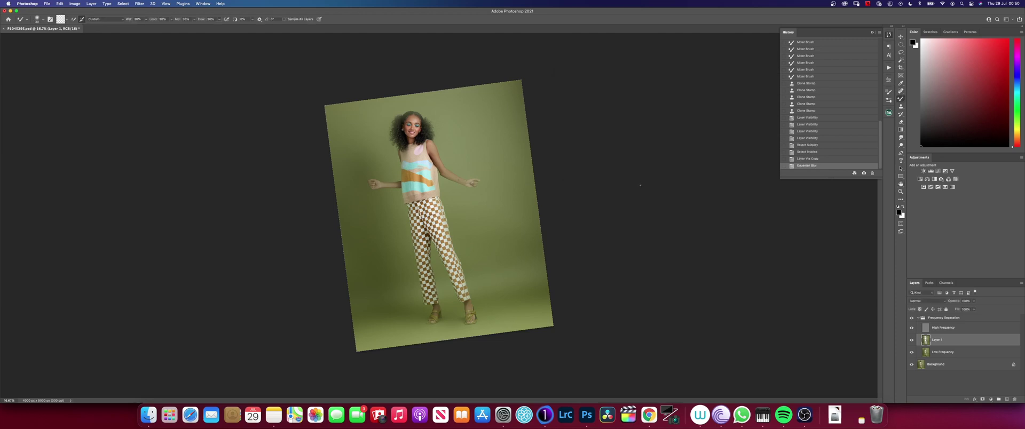
Add a white layer mask to Layer 1 and ready the standard Brush with black as foreground
click(982, 400)
right_click(901, 99)
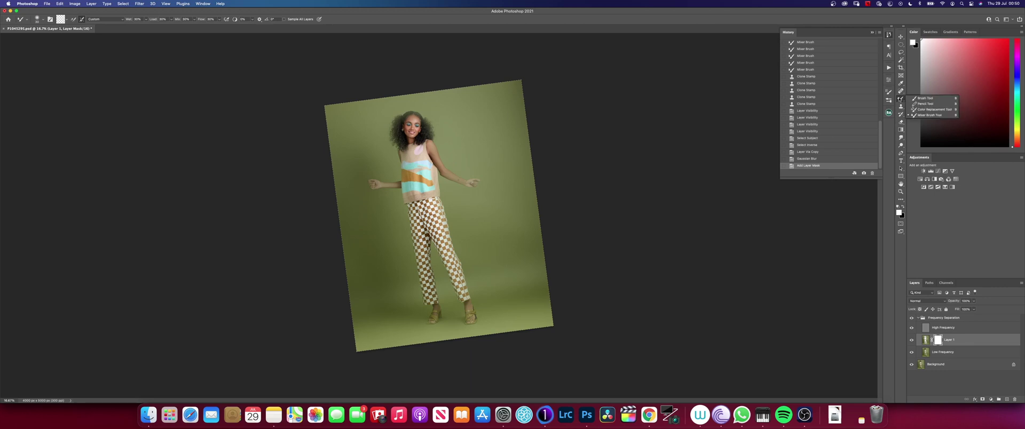
click(925, 98)
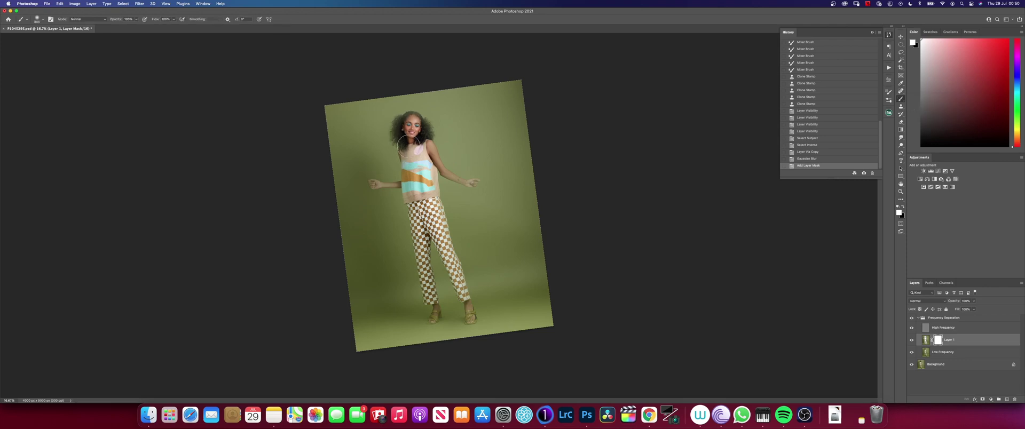
key(x)
Paint black on the mask over the hair, trousers, feet, hand and shoulder, shrinking the brush from 600 to 200
mouse_move(410, 127)
mouse_down()
mouse_move(402, 140)
mouse_move(414, 121)
mouse_move(425, 134)
mouse_move(415, 148)
mouse_up()
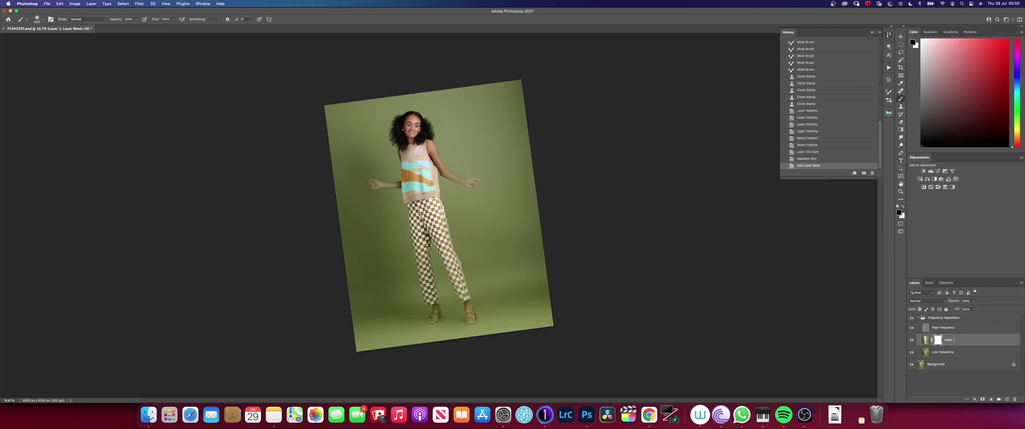
drag(427, 243, 424, 264)
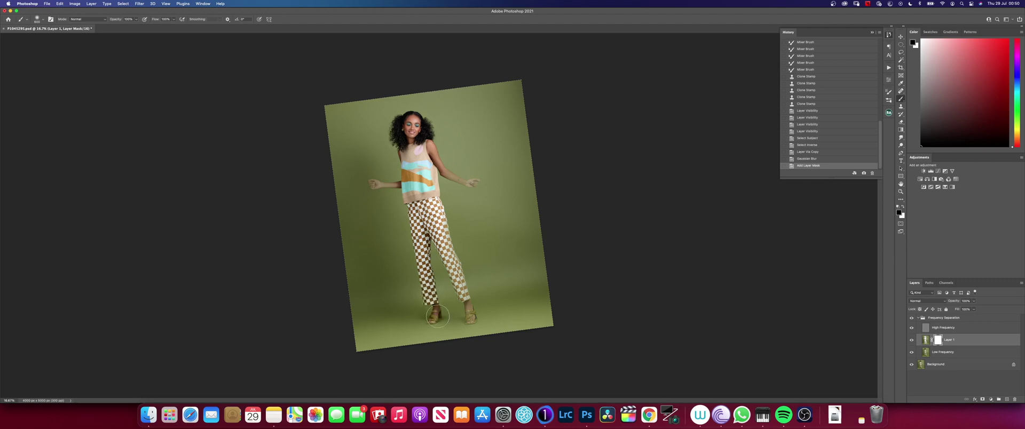
click(436, 275)
mouse_move(461, 299)
mouse_down()
mouse_move(469, 318)
mouse_move(460, 306)
mouse_move(437, 309)
mouse_up()
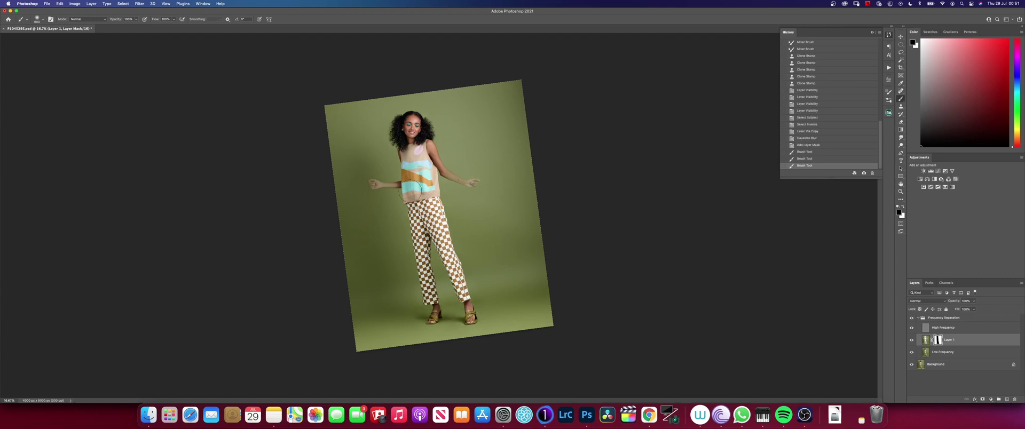
drag(417, 181, 419, 197)
key(bracketleft)
key(bracketleft)
key(bracketleft)
key(bracketleft)
key(bracketleft)
click(373, 184)
drag(410, 156, 464, 184)
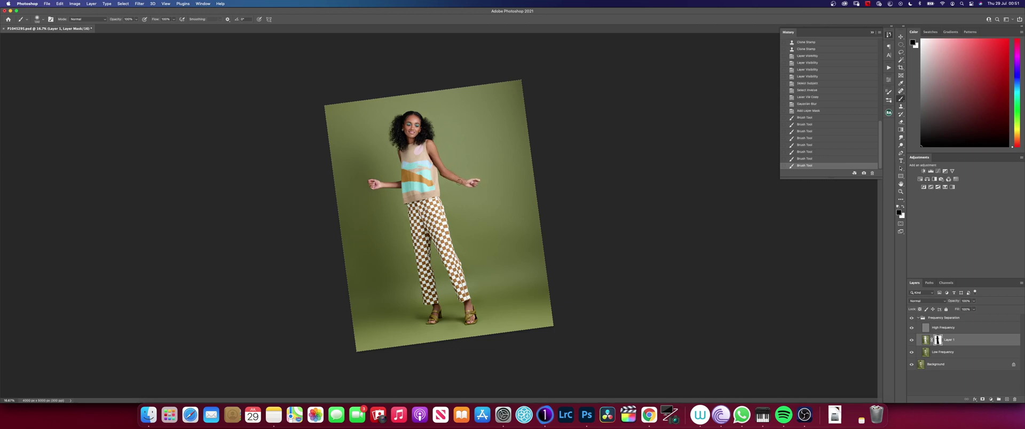
click(422, 147)
Touch up the mask on the trousers and toggle the retouch layers to compare before and after
click(413, 256)
click(412, 255)
alt+click(913, 364)
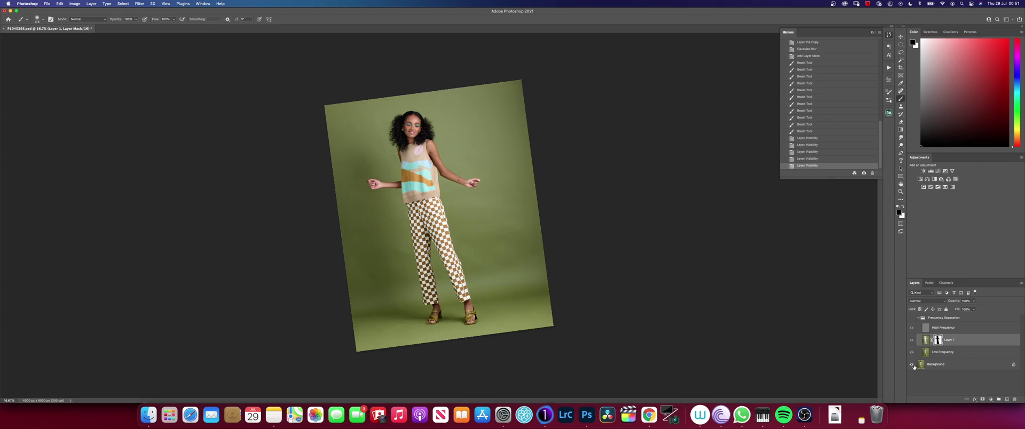
alt+click(912, 364)
alt+click(913, 365)
alt+click(914, 366)
Zoom in to 33% and compare the retouch on and off, then zoom back out
key(super+equal)
key(super+equal)
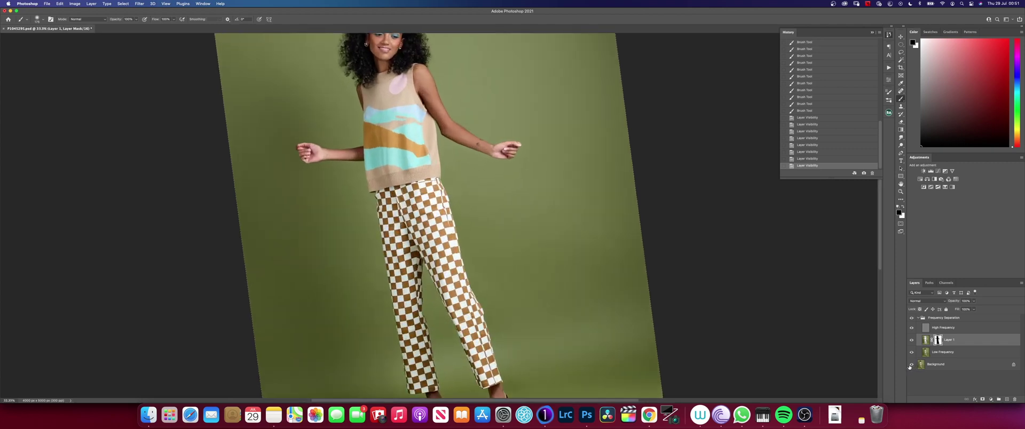
scroll(717, 349, up, 5)
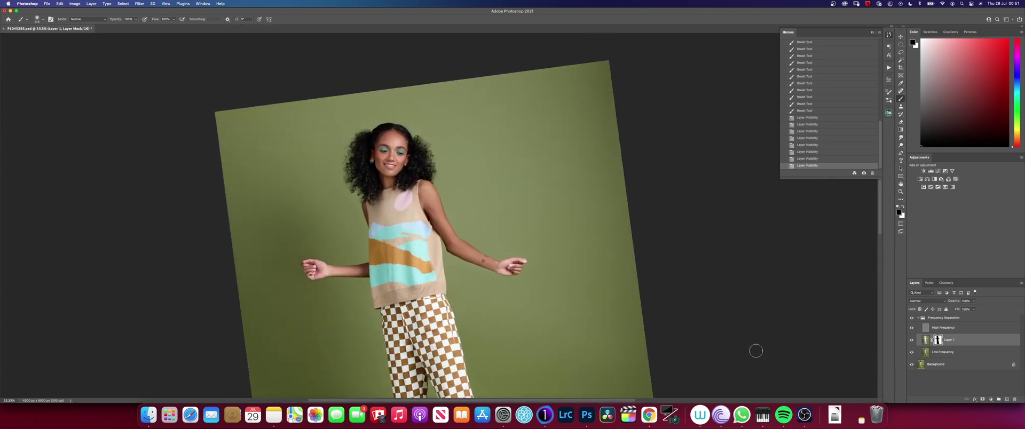
alt+click(912, 365)
alt+click(912, 366)
alt+click(911, 366)
alt+click(911, 366)
key(super+minus)
key(super+minus)
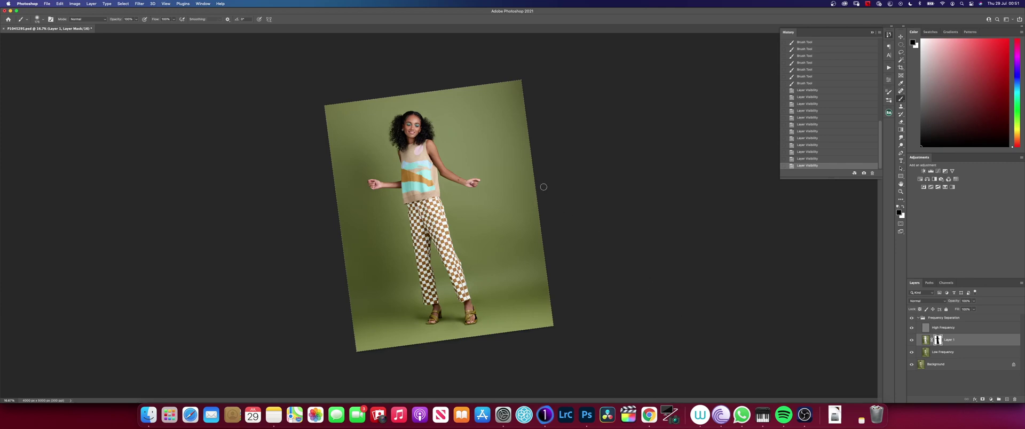
Rotate the canvas view to straighten the photo and collapse the Frequency Separation group
key(r)
mouse_move(550, 178)
mouse_down()
mouse_move(555, 187)
mouse_move(549, 171)
mouse_up()
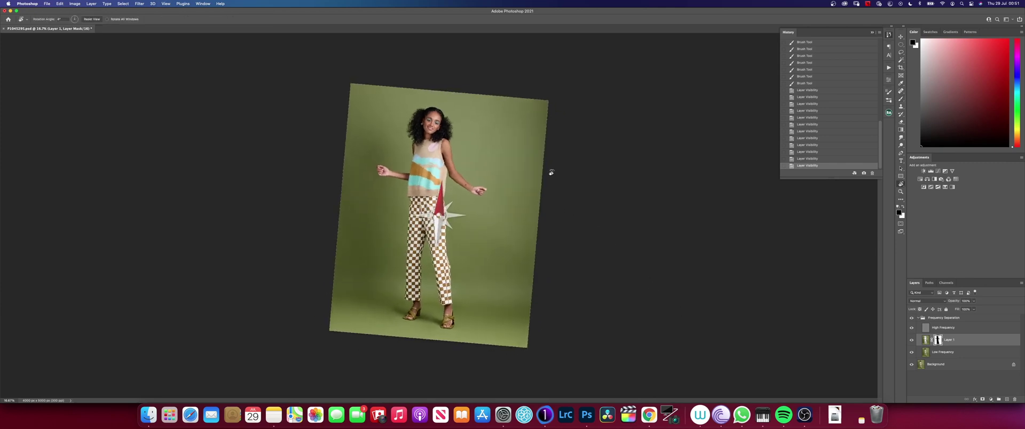
key(b)
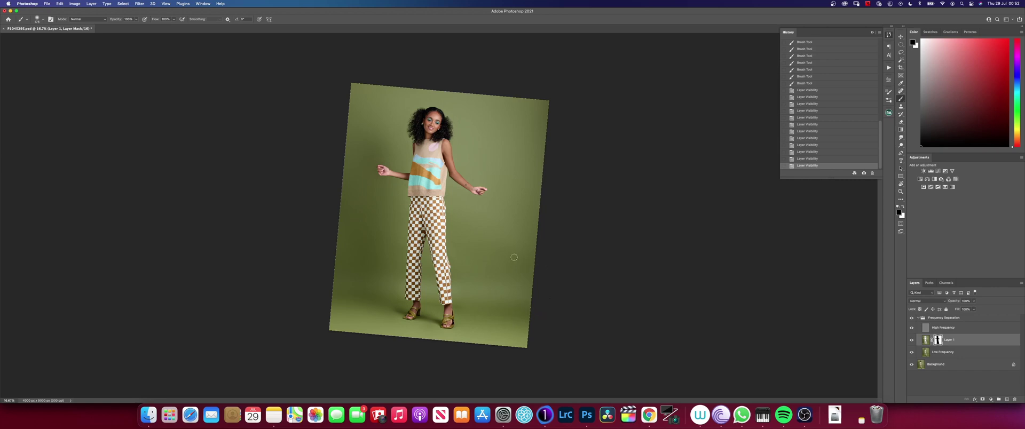
key(alt+bracketright)
key(alt+bracketright)
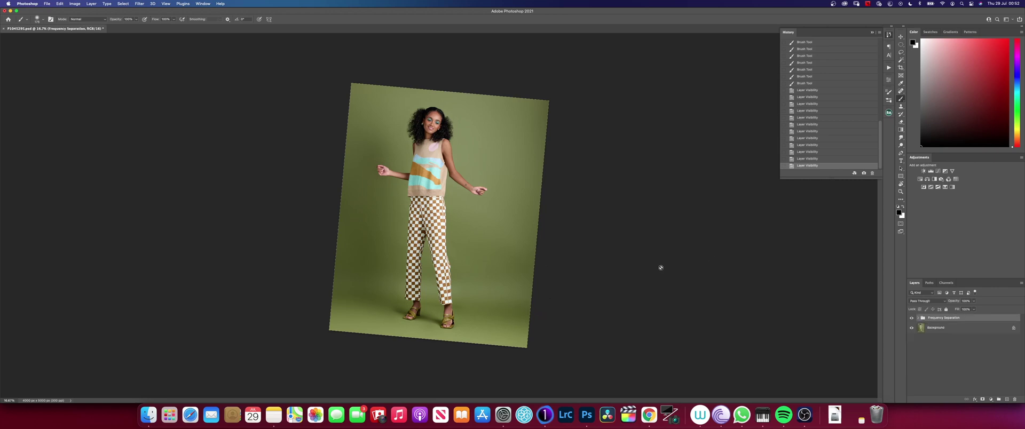
Create Layer 2 in Overlay blend mode, filled with 50% neutral gray
key(super+shift+n)
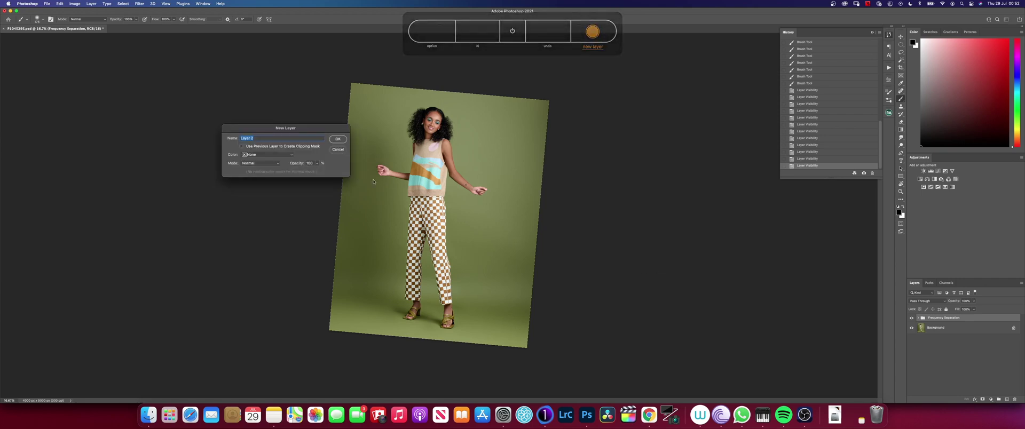
click(249, 164)
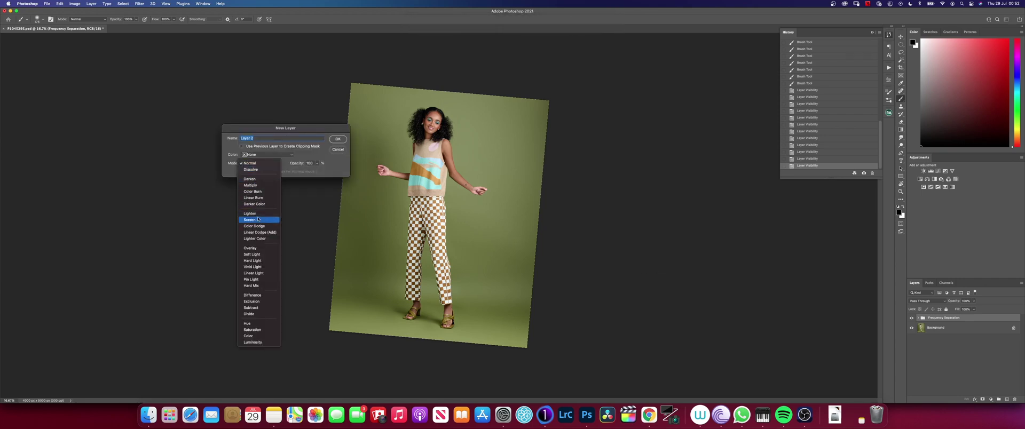
click(260, 249)
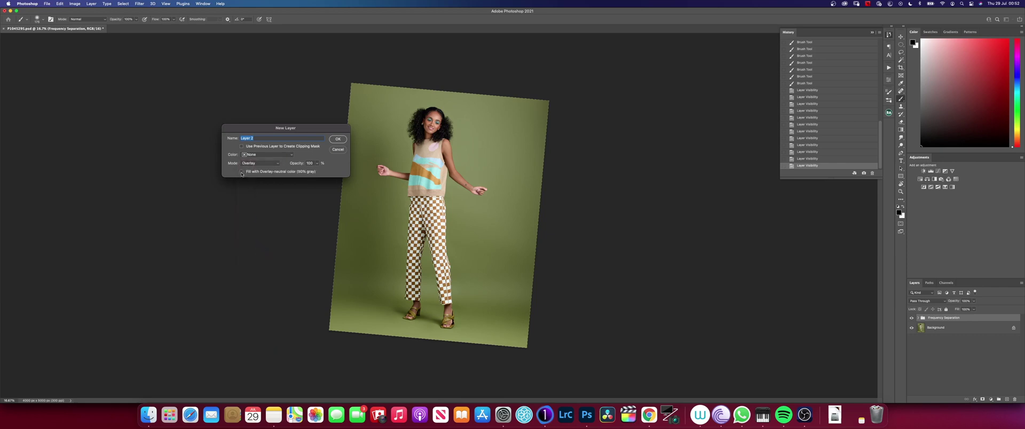
click(242, 172)
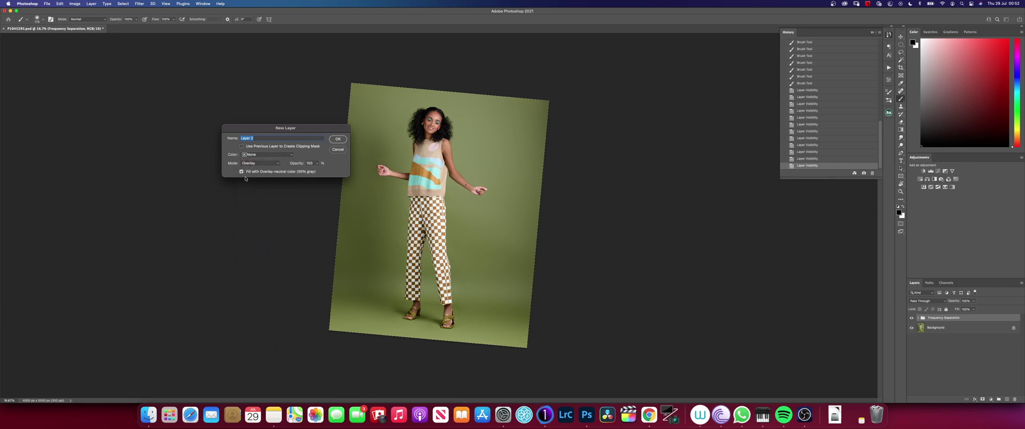
click(335, 140)
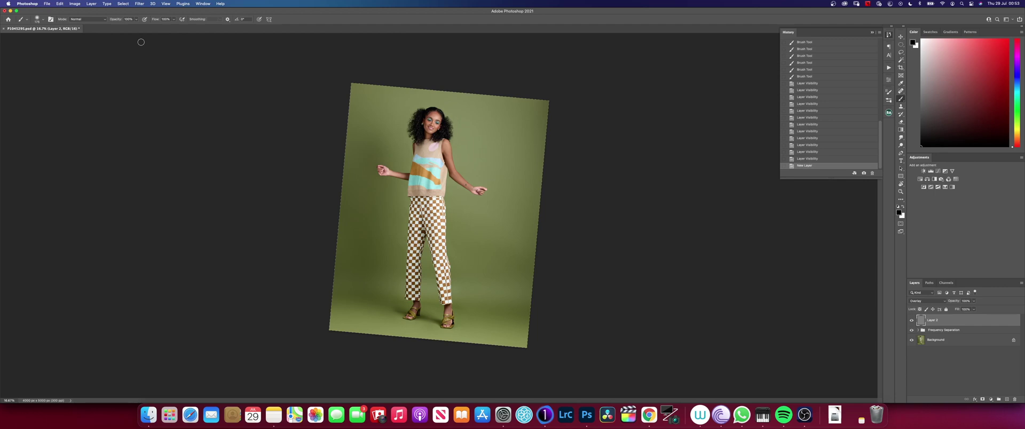
Add 10% uniform monochromatic noise to Layer 2 and zoom in to inspect the grain
click(139, 4)
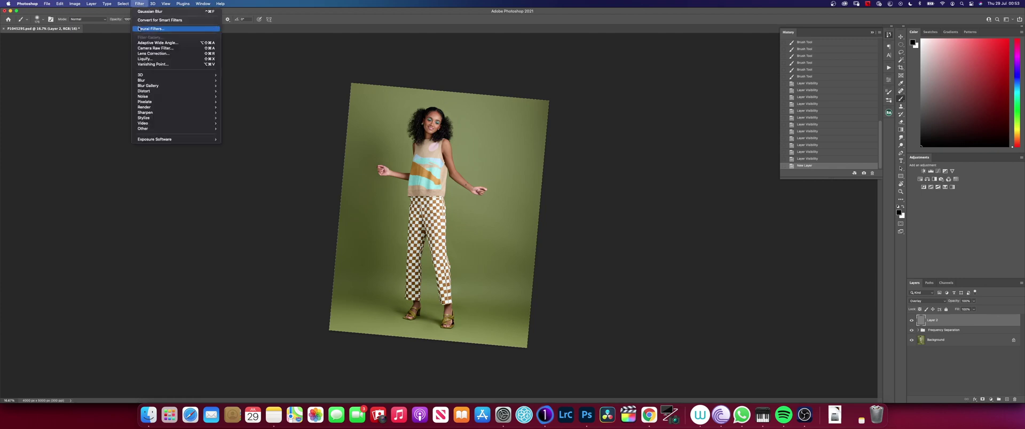
click(231, 97)
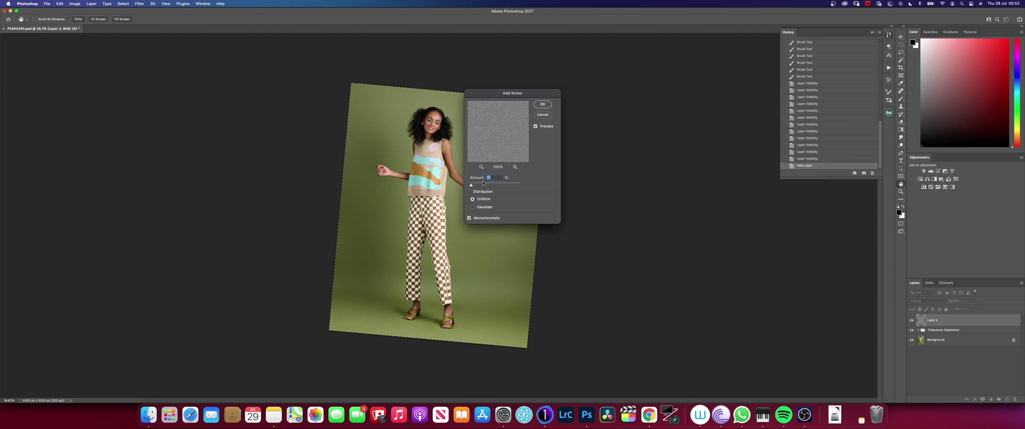
click(544, 105)
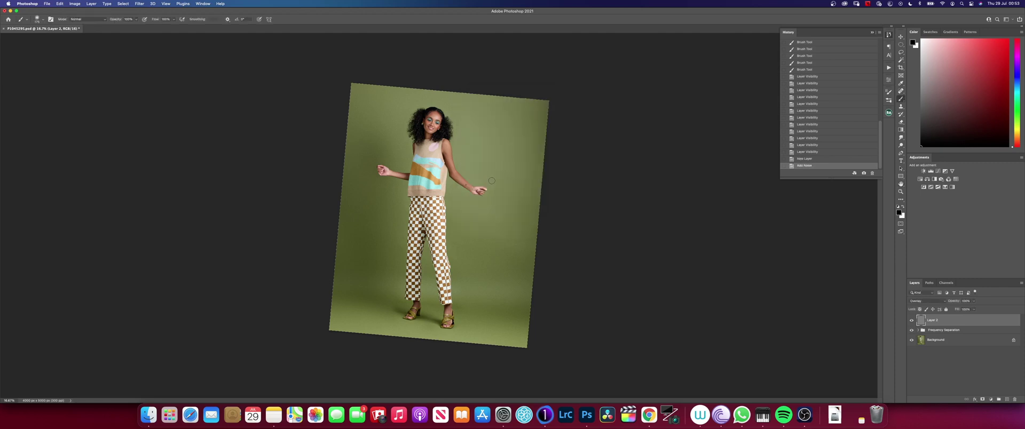
key(super+equal)
key(super+equal)
key(super+equal)
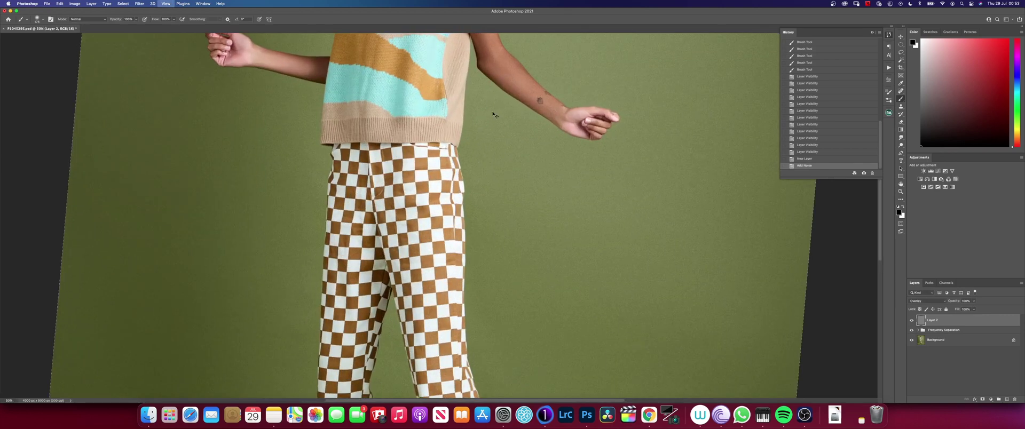
key(super+equal)
scroll(492, 172, up, 10)
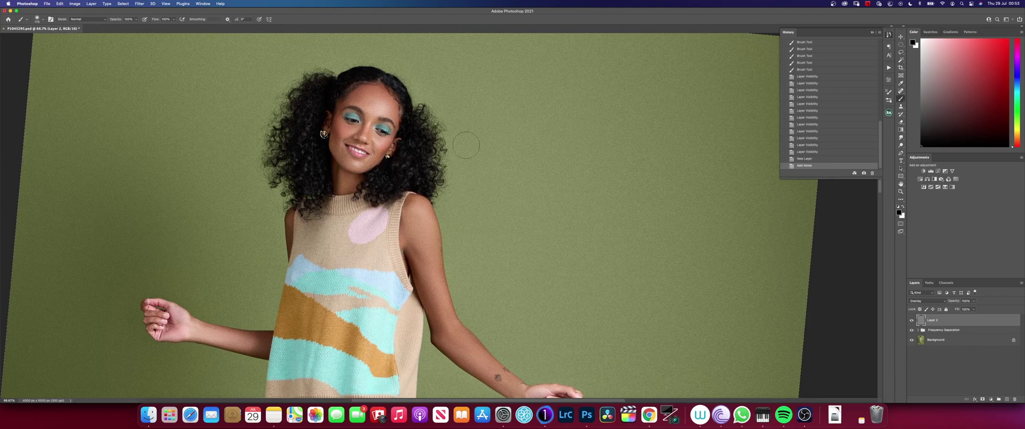
Soften the noise on Layer 2 with a 1-pixel Gaussian Blur
click(138, 4)
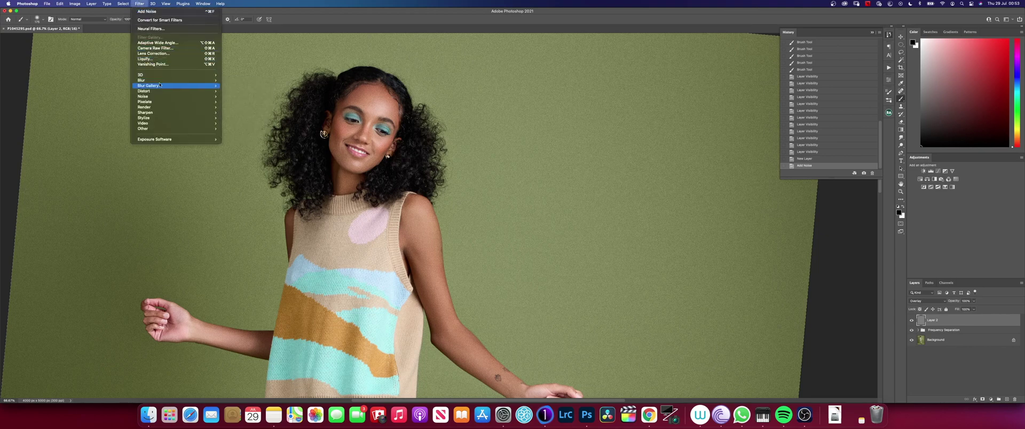
mouse_move(152, 80)
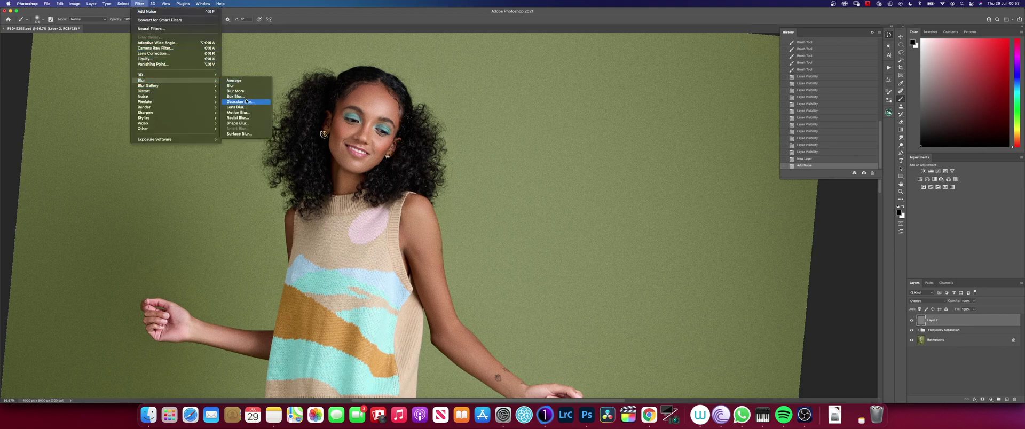
click(246, 102)
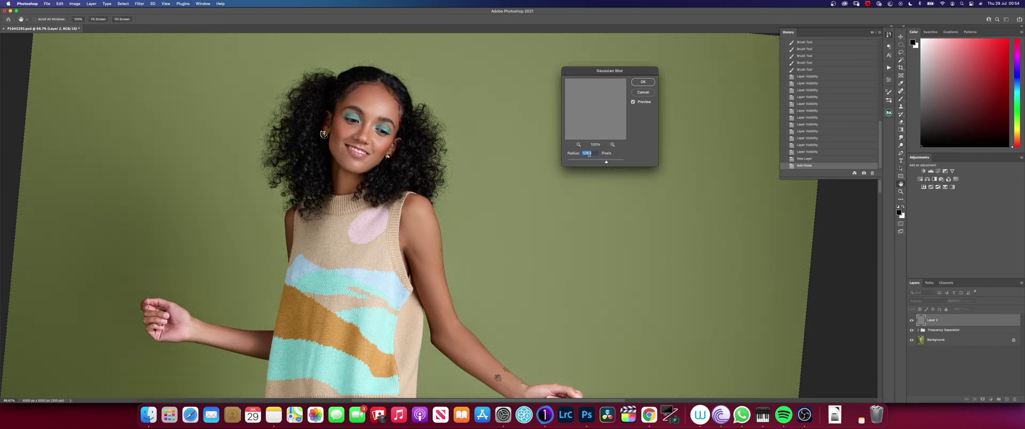
text(1)
click(643, 82)
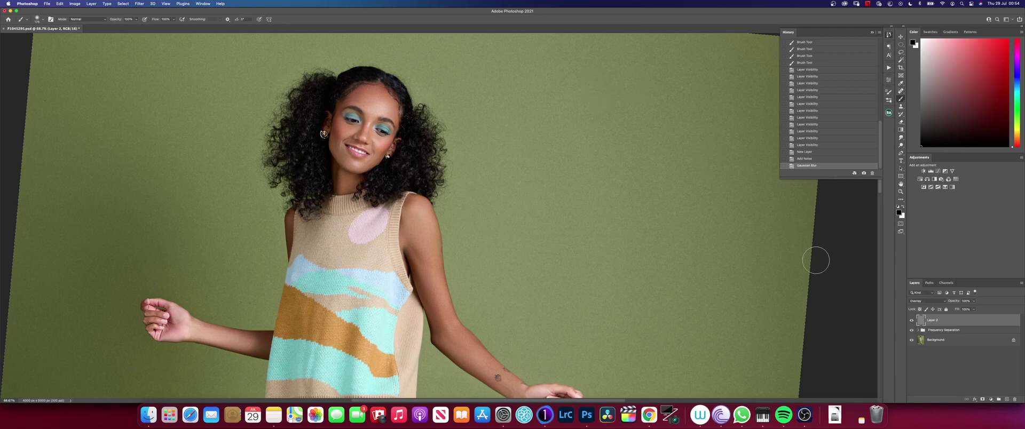
Zoom in and out to check the softened grain and reset the canvas rotation to upright
key(super+minus)
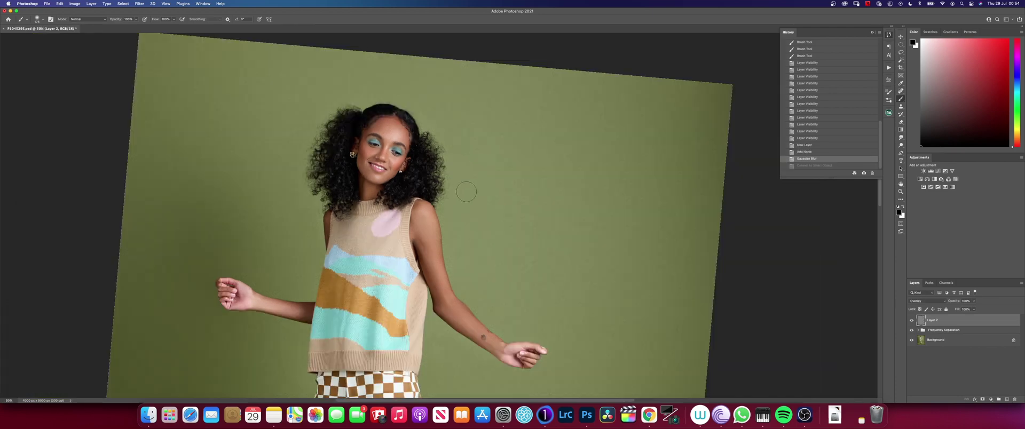
key(super+plus)
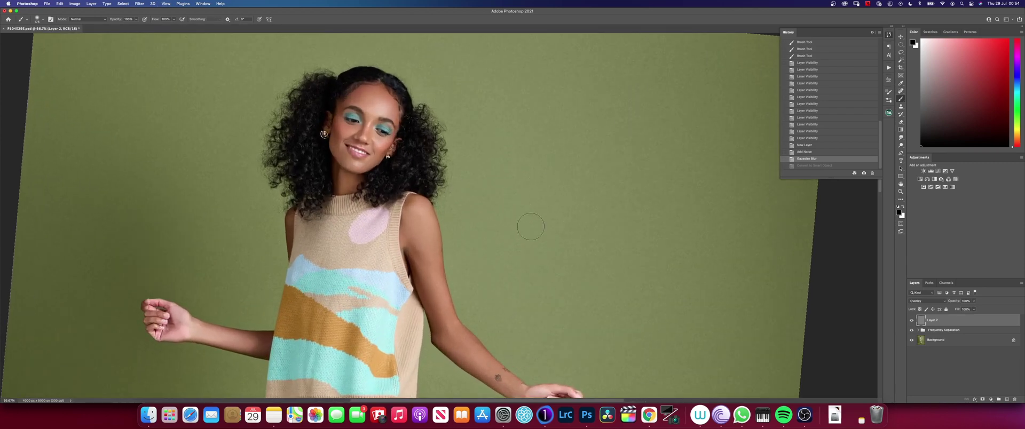
key(super+minus)
key(super+minus)
key(super+minus)
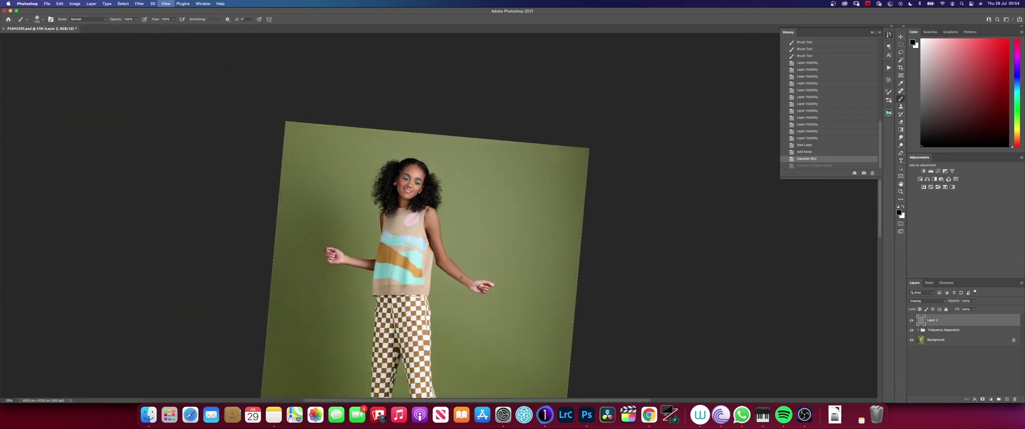
key(super+plus)
key(super+plus)
key(super+plus)
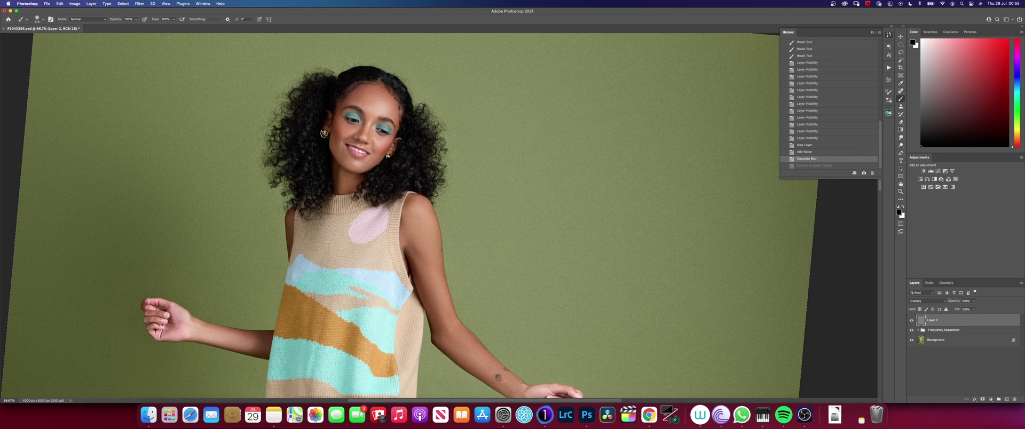
key(super+minus)
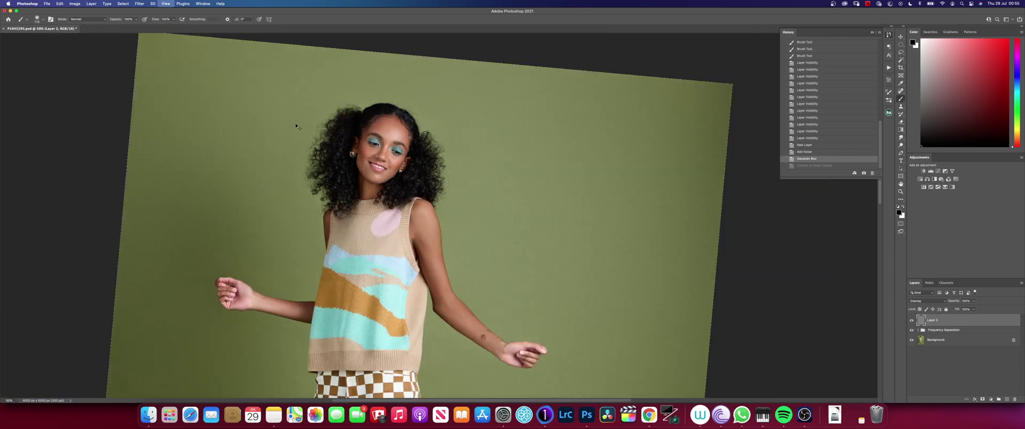
key(super+plus)
key(super+minus)
key(super+minus)
key(super+minus)
key(super+minus)
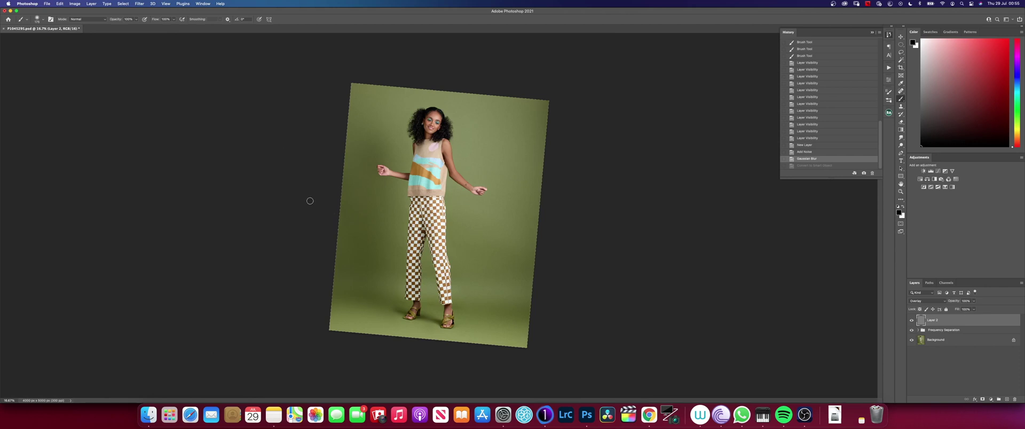
key(r)
click(86, 20)
key(b)
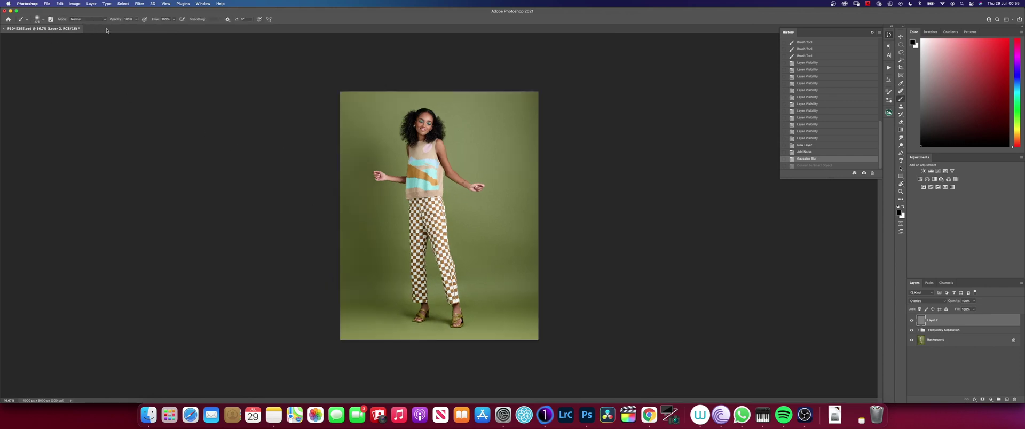
key(super+plus)
key(super+minus)
Lower Layer 2's opacity to about 74%, save the document, and add a Curves adjustment layer
click(974, 310)
drag(973, 309, 967, 310)
click(964, 321)
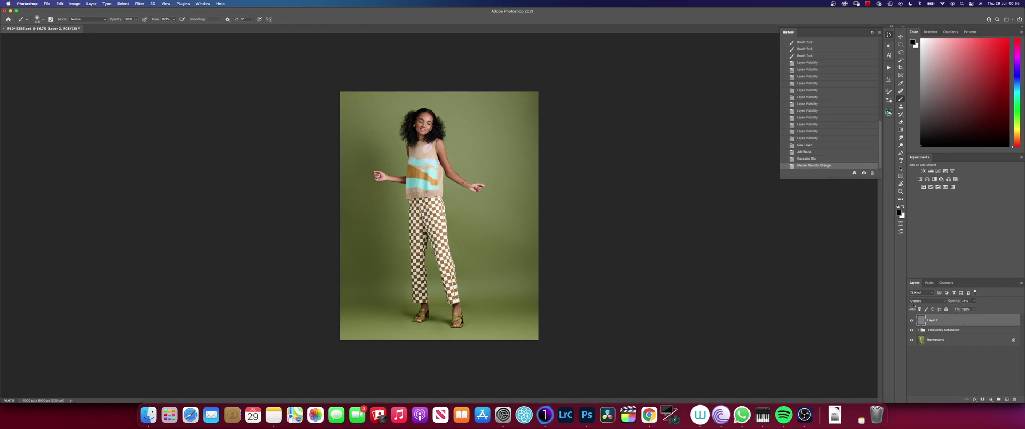
key(super+s)
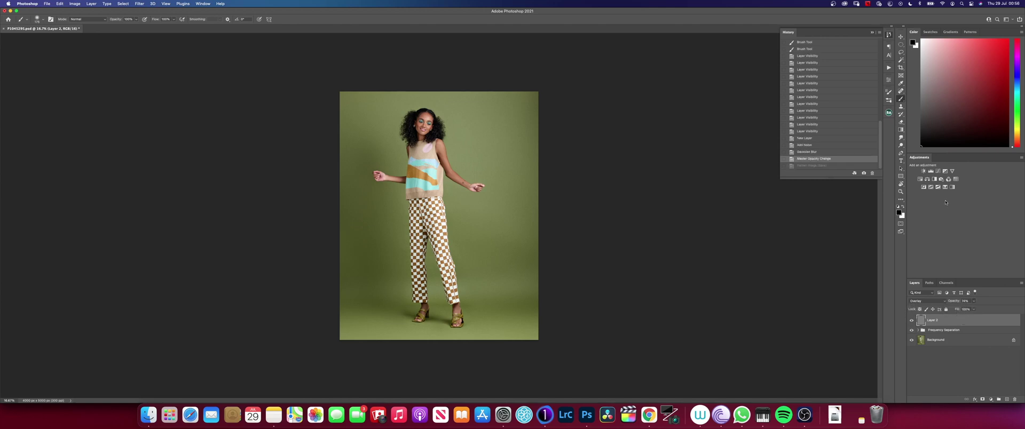
click(941, 171)
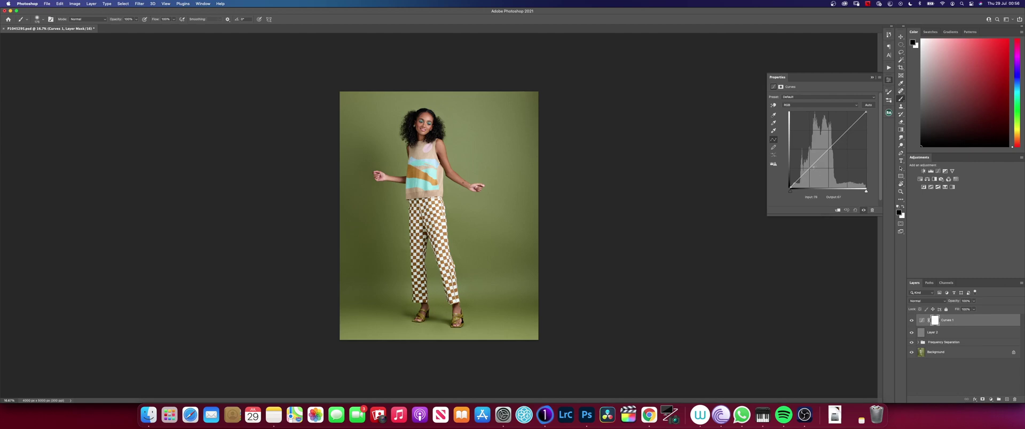
Shape the RGB curve with points near 96/98 and 194/203 to lift the highlights
drag(810, 168, 812, 169)
drag(848, 129, 847, 126)
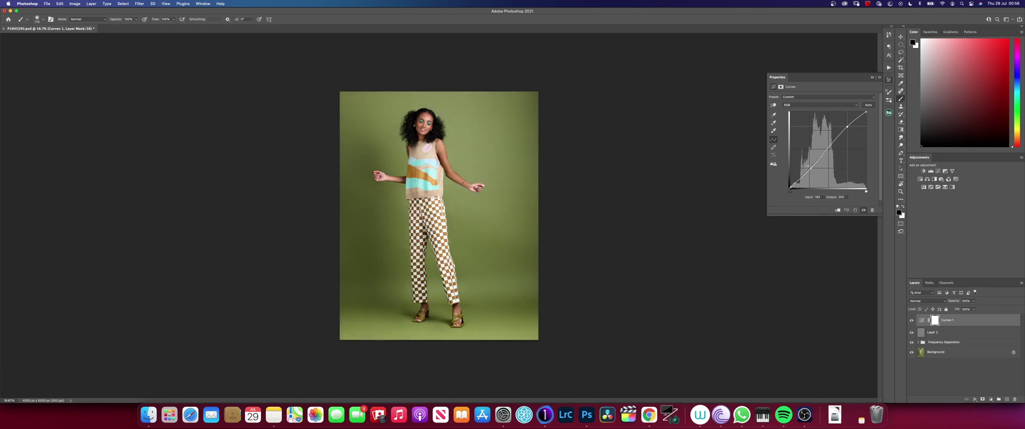
drag(810, 169, 820, 155)
Compare the portrait with and without the Curves 1 adjustment, leaving Curves visible
click(872, 77)
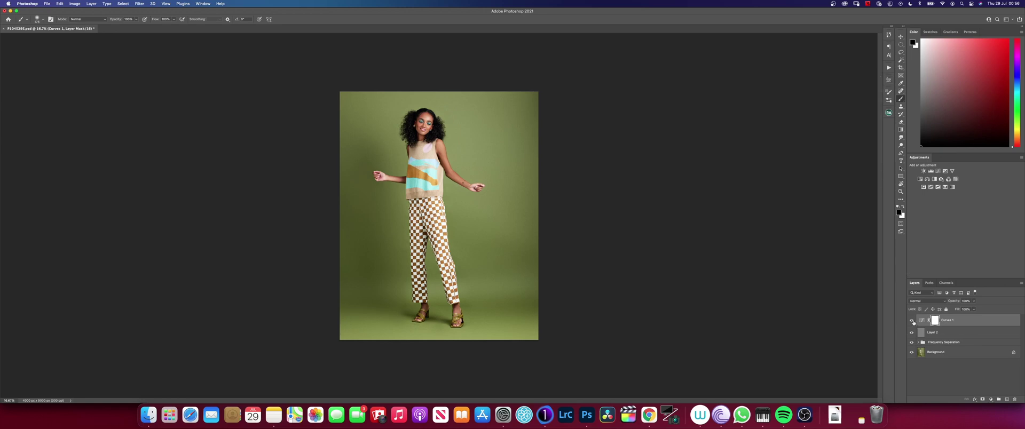
click(912, 320)
click(912, 320)
click(913, 321)
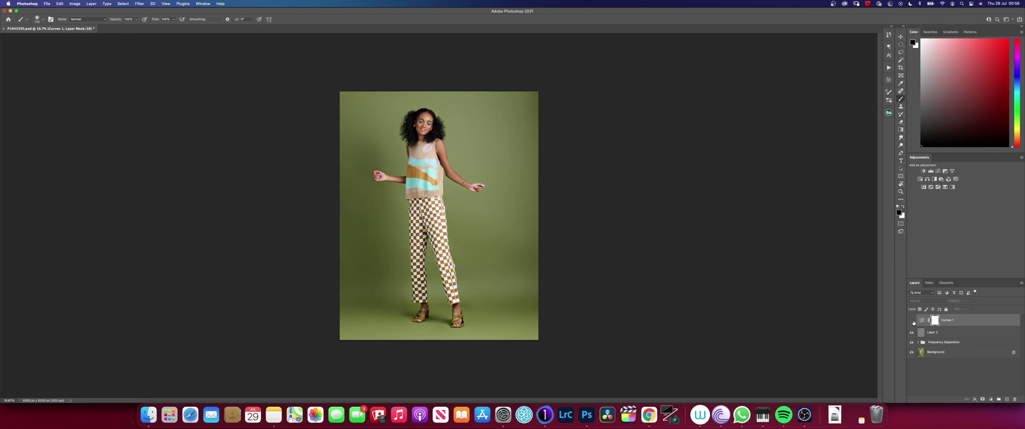
click(912, 320)
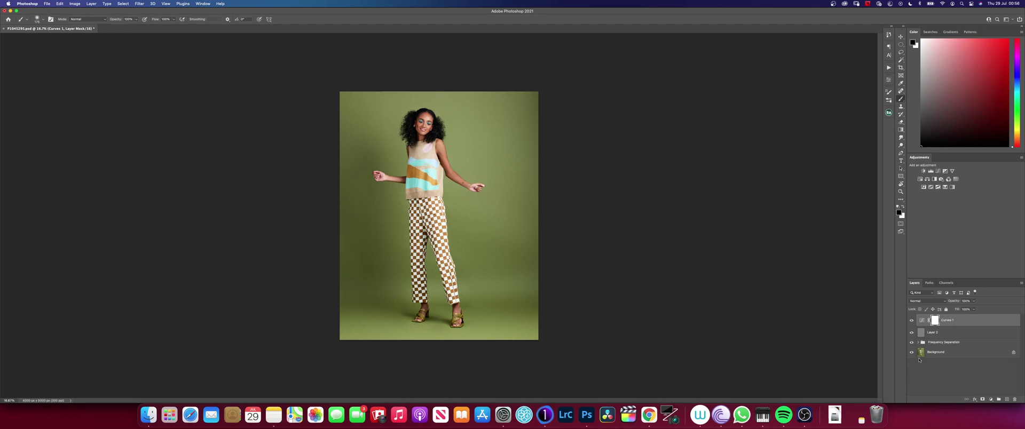
In History, view the original file snapshot, then return to Snapshot 1
click(889, 35)
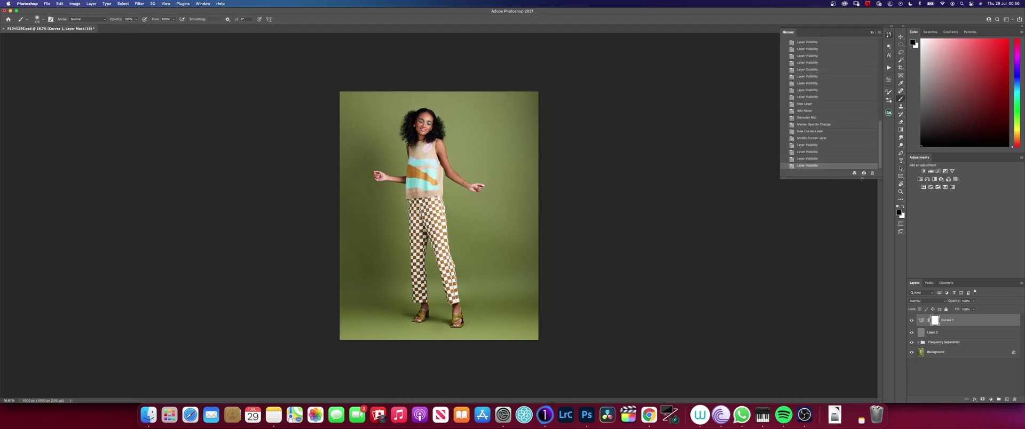
scroll(841, 83, up, 10)
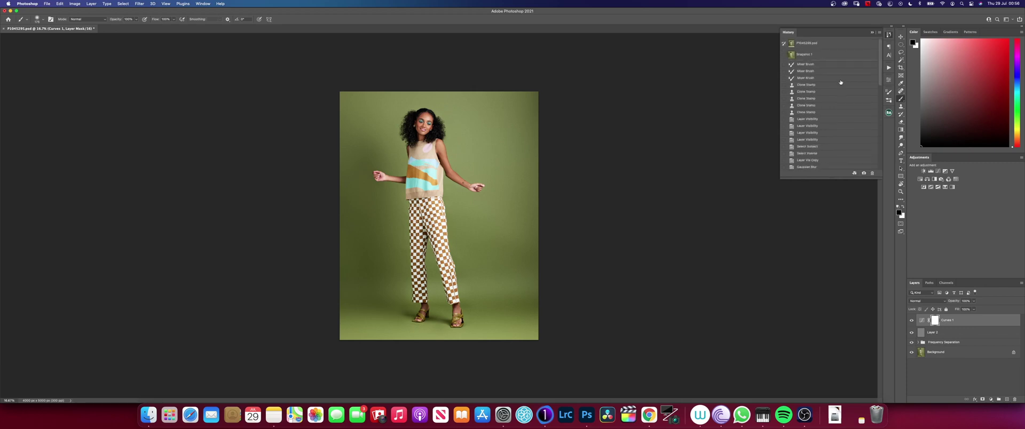
click(826, 43)
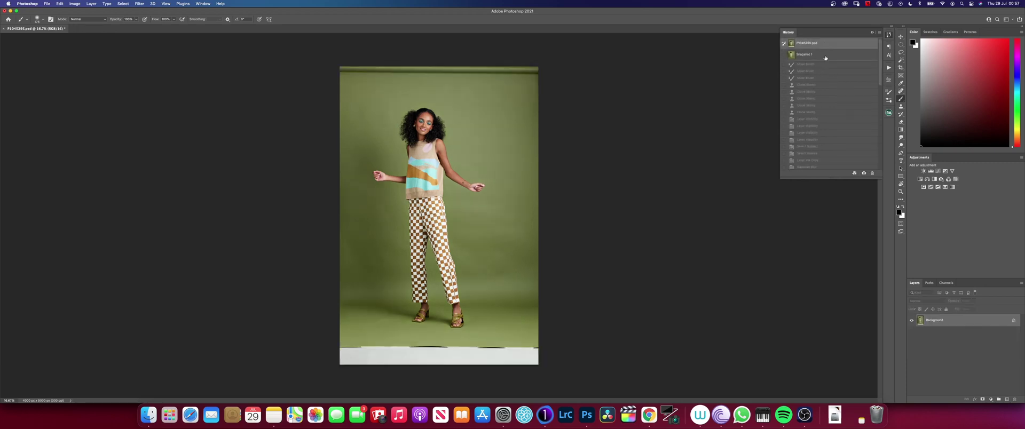
click(826, 56)
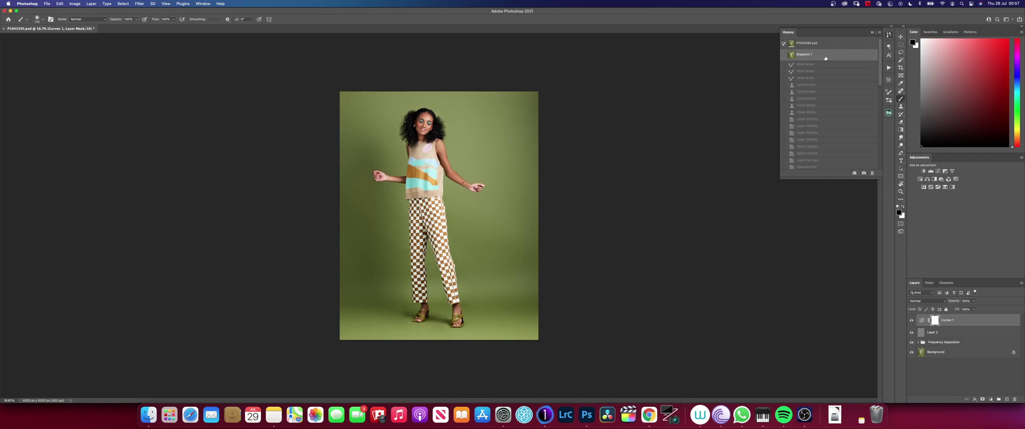